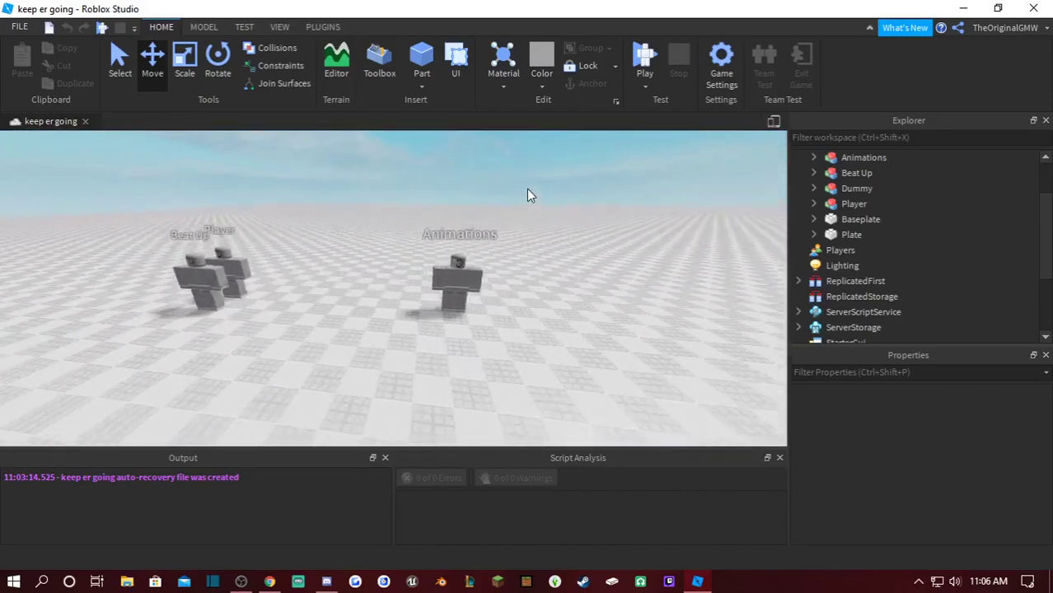
key(w)
key(s)
key(w)
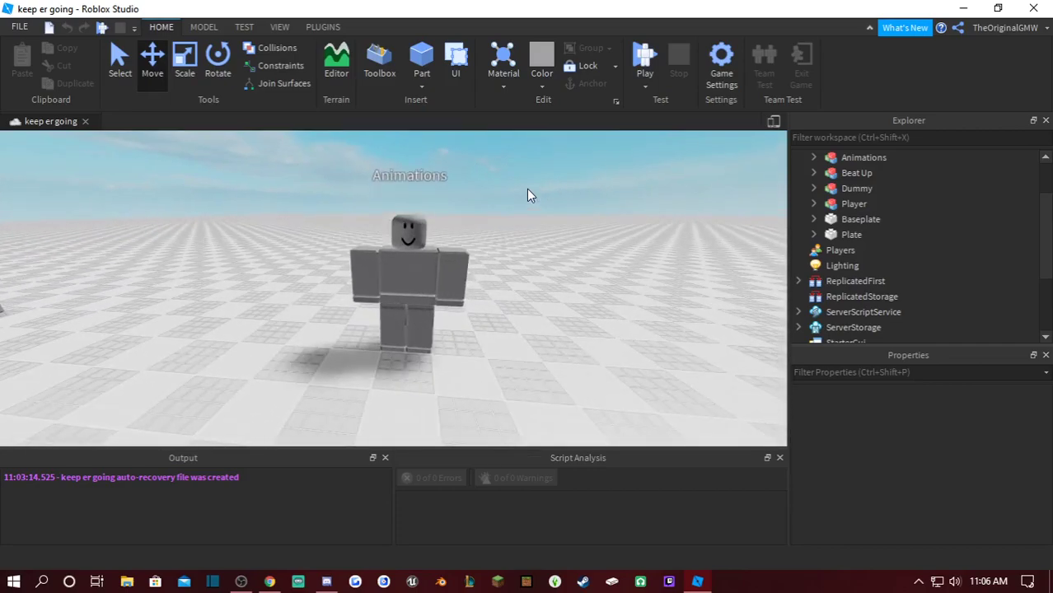
key(s)
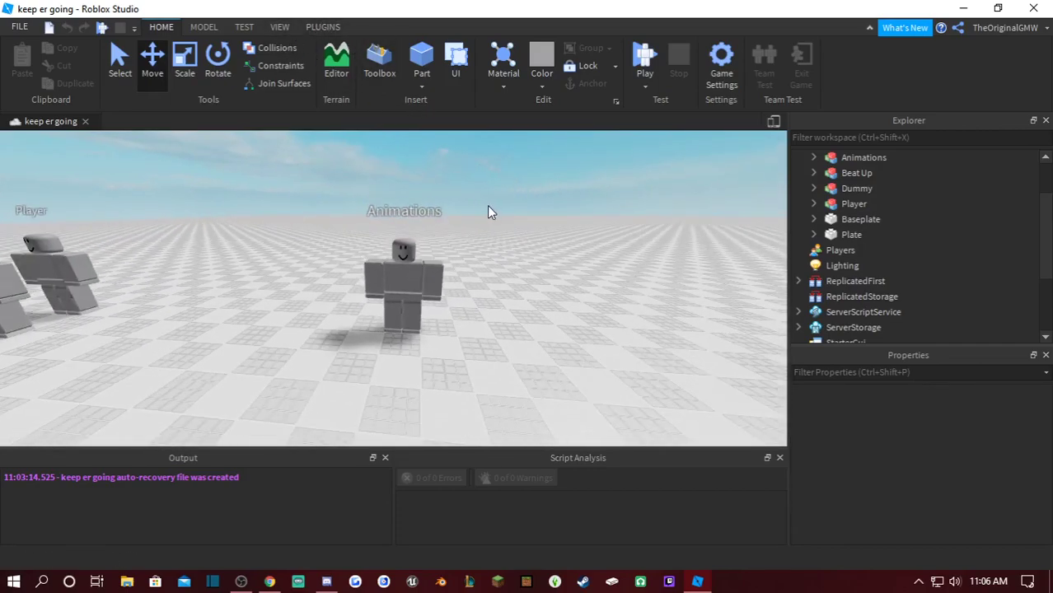
right_drag(487, 216, 487, 217)
key(w)
key(s)
scroll(487, 221, down, 2)
key(w)
key(s)
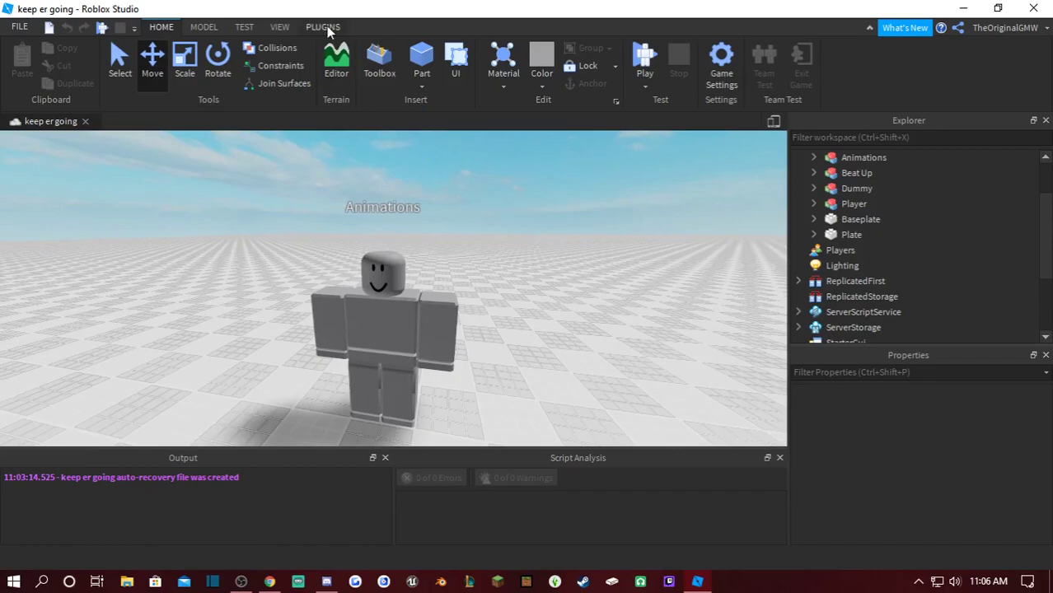
Open the Animation Editor on the Animations rig and scrub through its timeline, returning the playhead to 0:00
click(324, 27)
right_drag(450, 222, 453, 225)
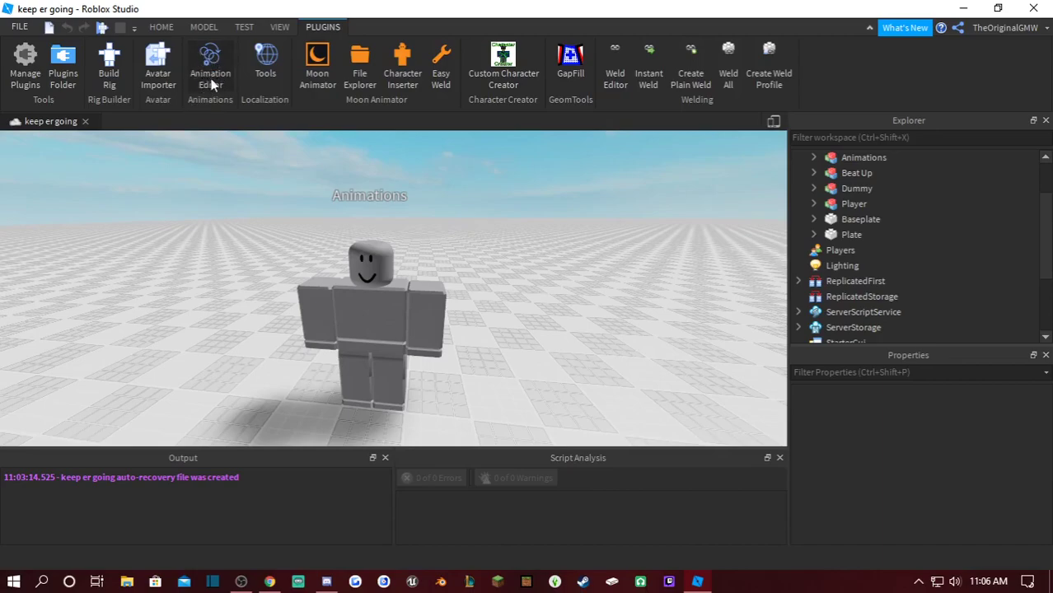
key(s)
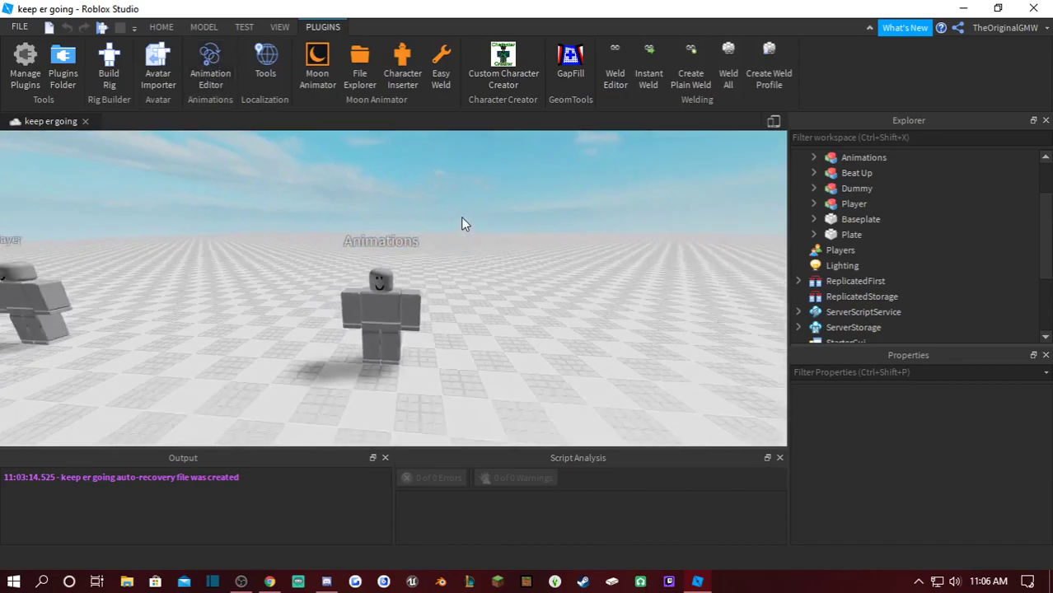
right_drag(462, 218, 461, 218)
key(w)
scroll(461, 217, down, 2)
scroll(461, 217, up, 1)
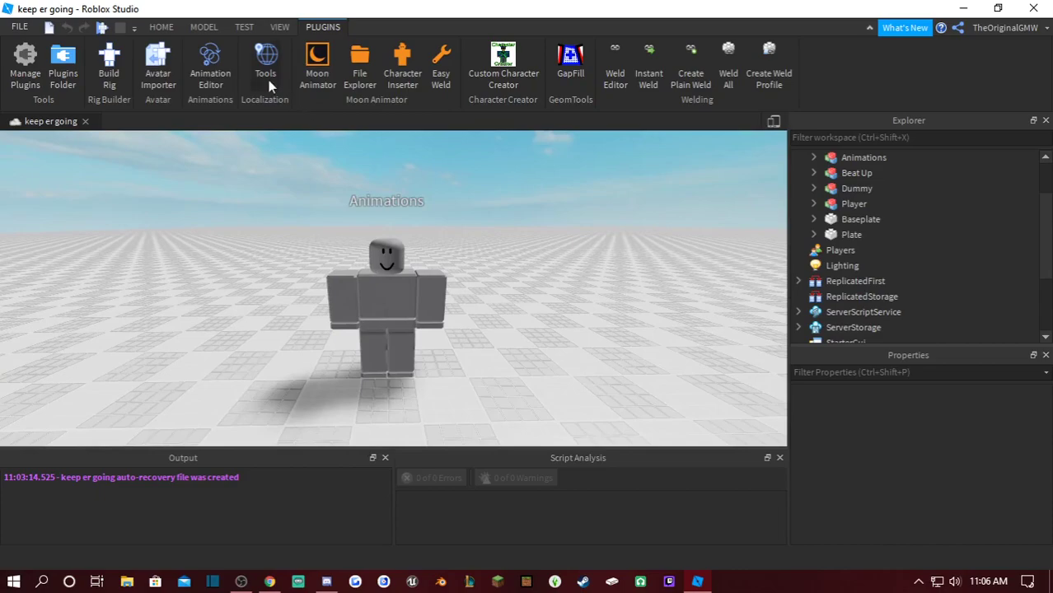
click(199, 61)
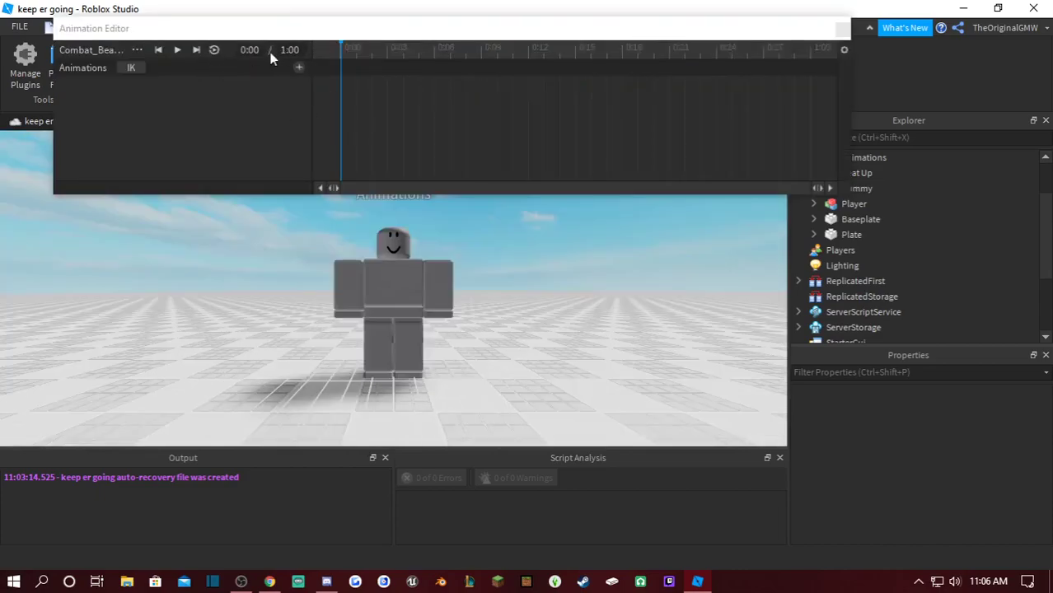
drag(288, 30, 269, 40)
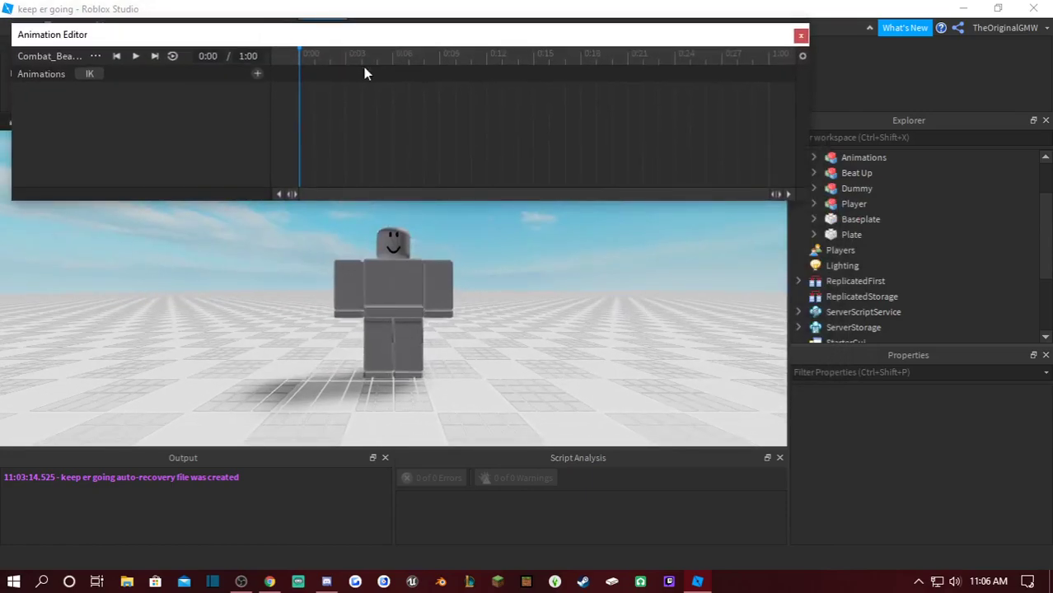
drag(552, 64, 792, 60)
drag(708, 64, 298, 61)
Select the Animations rig's torso to show its rotation handles and close the Animation Editor
click(505, 231)
scroll(505, 227, down, 3)
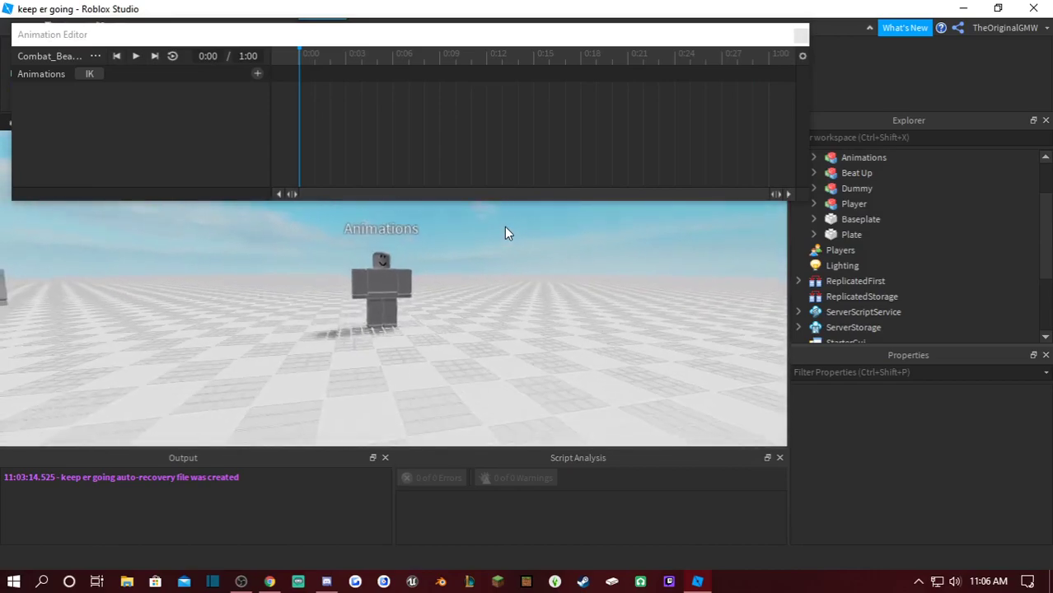
scroll(506, 228, up, 2)
scroll(506, 227, down, 1)
click(382, 283)
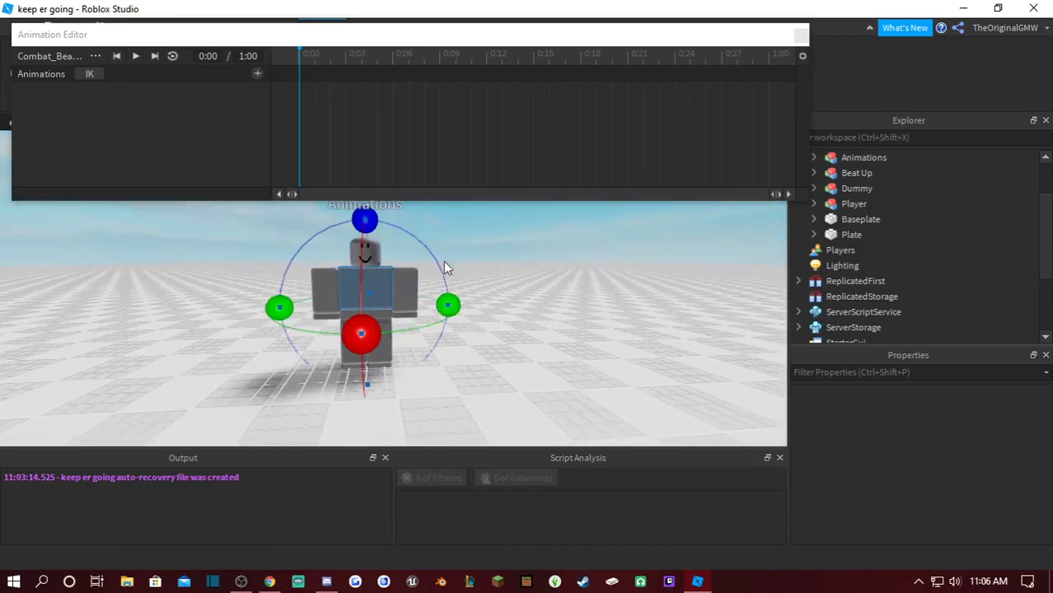
click(803, 37)
Reopen the Animation Editor on the Player rig and create an animation named Untitled Animation Clip
scroll(503, 237, down, 3)
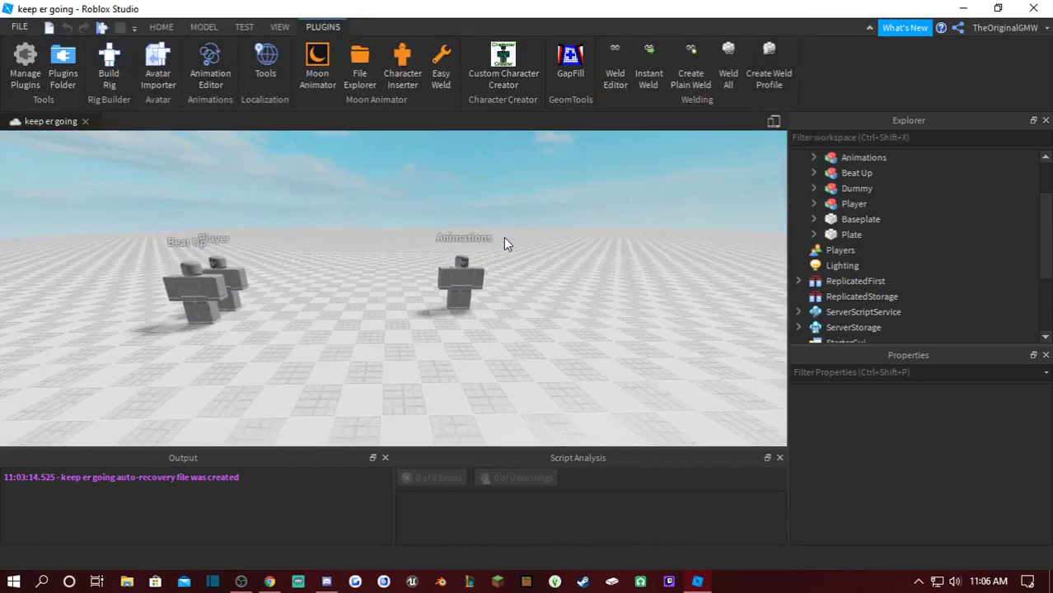
scroll(503, 237, up, 2)
right_drag(499, 235, 300, 264)
click(210, 61)
click(212, 66)
click(338, 252)
click(227, 265)
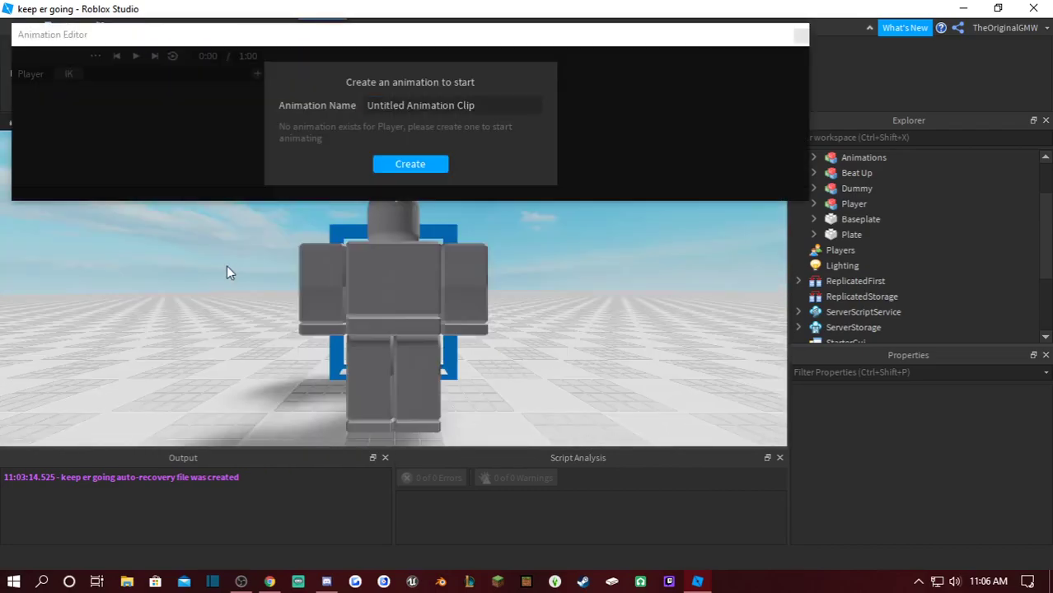
click(416, 164)
Switch the Animation Editor from the Player rig to the Animations rig
scroll(531, 244, down, 5)
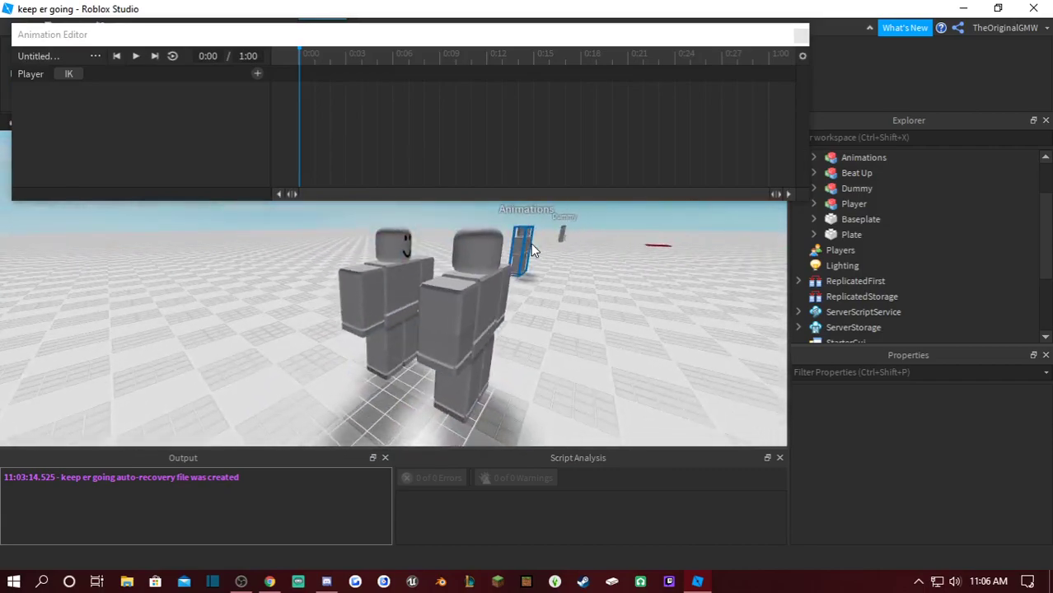
right_drag(530, 244, 687, 283)
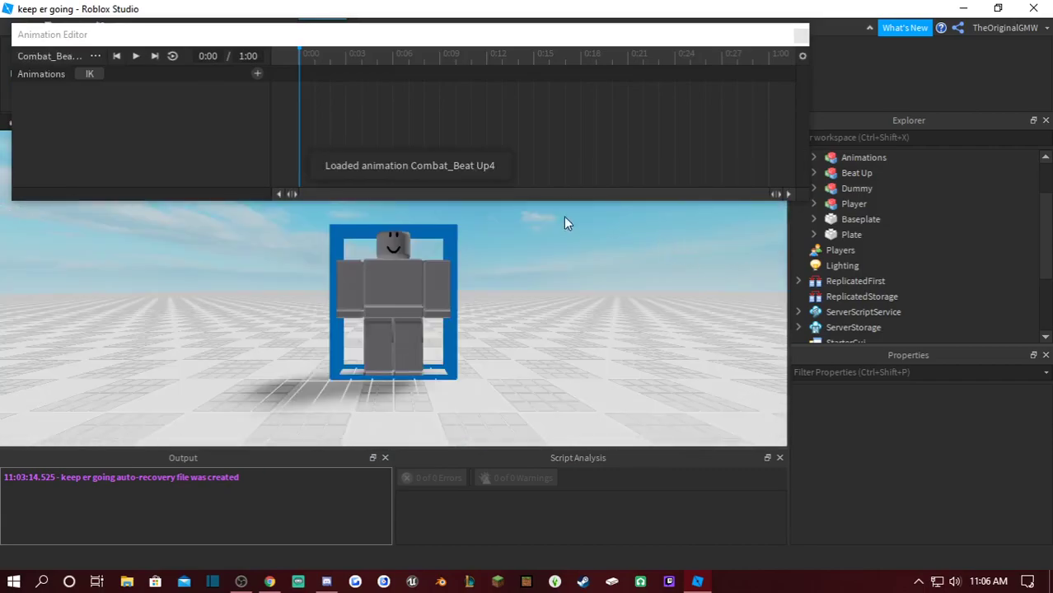
right_drag(565, 217, 543, 225)
Try rotating the Animations rig's left upper arm outward at 0:00 and undo the rotation
click(432, 268)
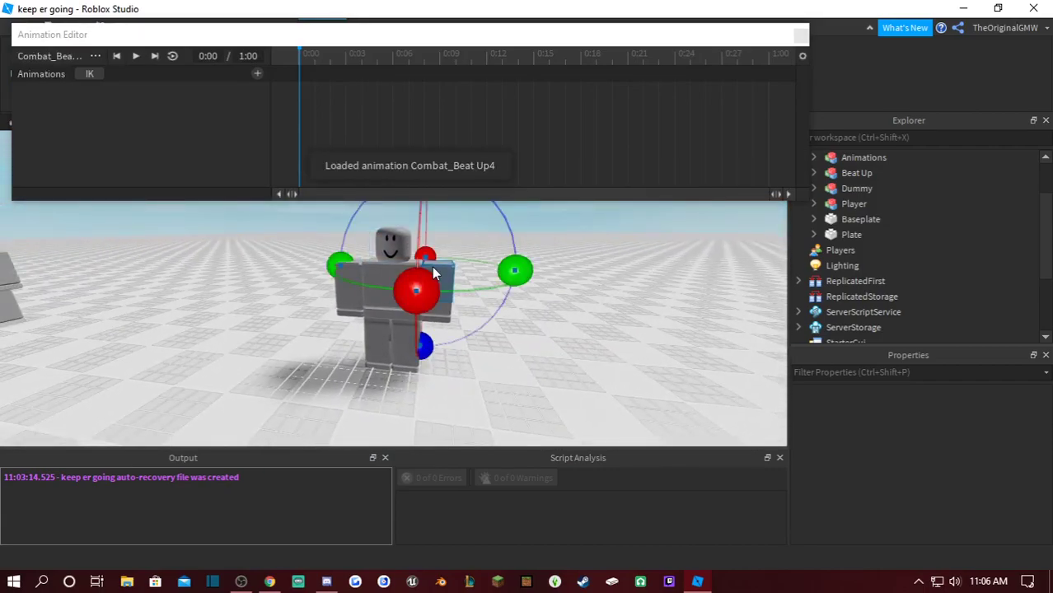
drag(441, 302, 500, 309)
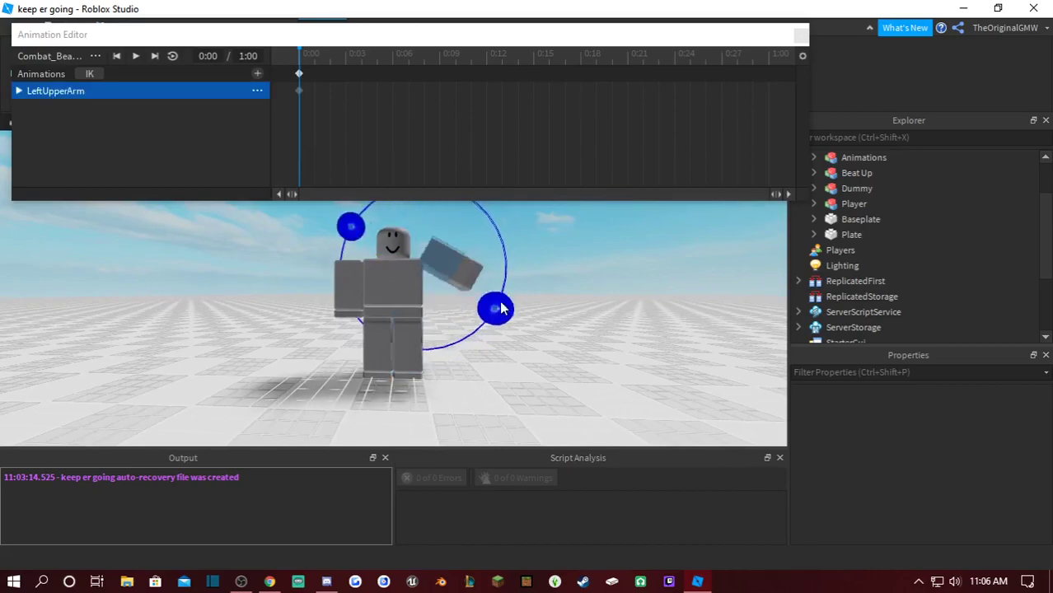
key(ctrl+z)
key(ctrl+z)
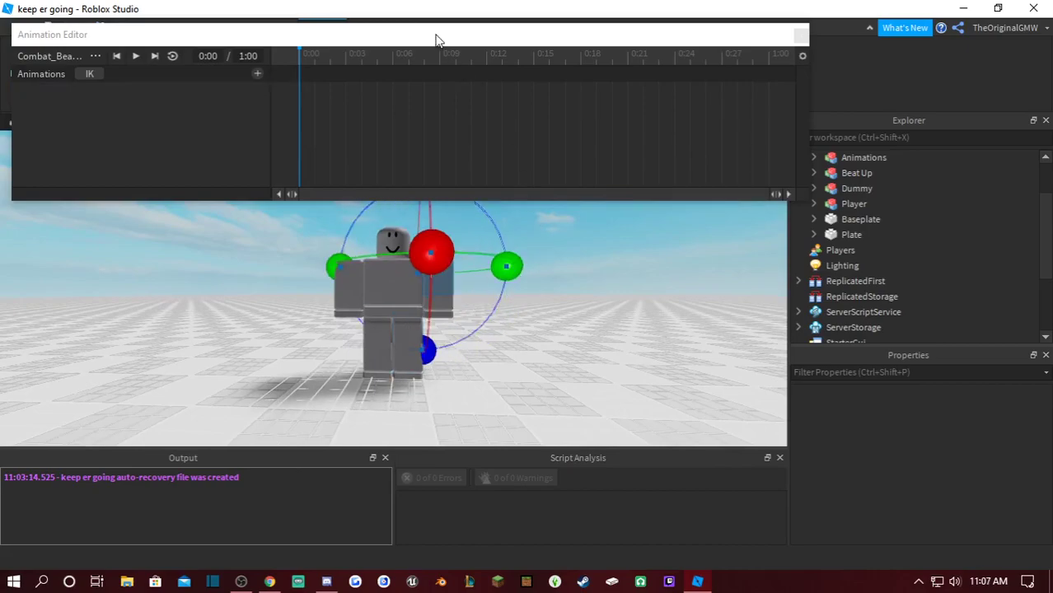
Nudge the left upper arm's rotation at 0:00 and set the rotation snap increment to 45°
mouse_move(437, 39)
mouse_down()
mouse_move(441, 219)
mouse_move(440, 111)
mouse_move(457, 37)
mouse_up()
mouse_move(432, 350)
mouse_down()
mouse_move(482, 322)
mouse_move(450, 350)
mouse_move(433, 350)
mouse_move(490, 314)
mouse_move(414, 348)
mouse_move(441, 348)
mouse_move(427, 350)
mouse_up()
drag(373, 20, 362, 198)
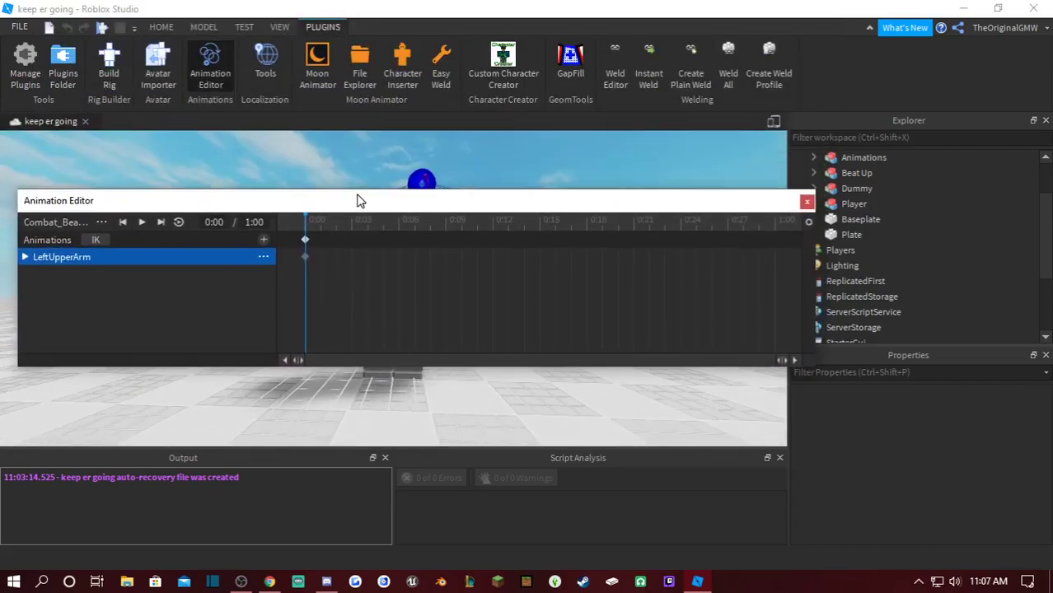
click(204, 26)
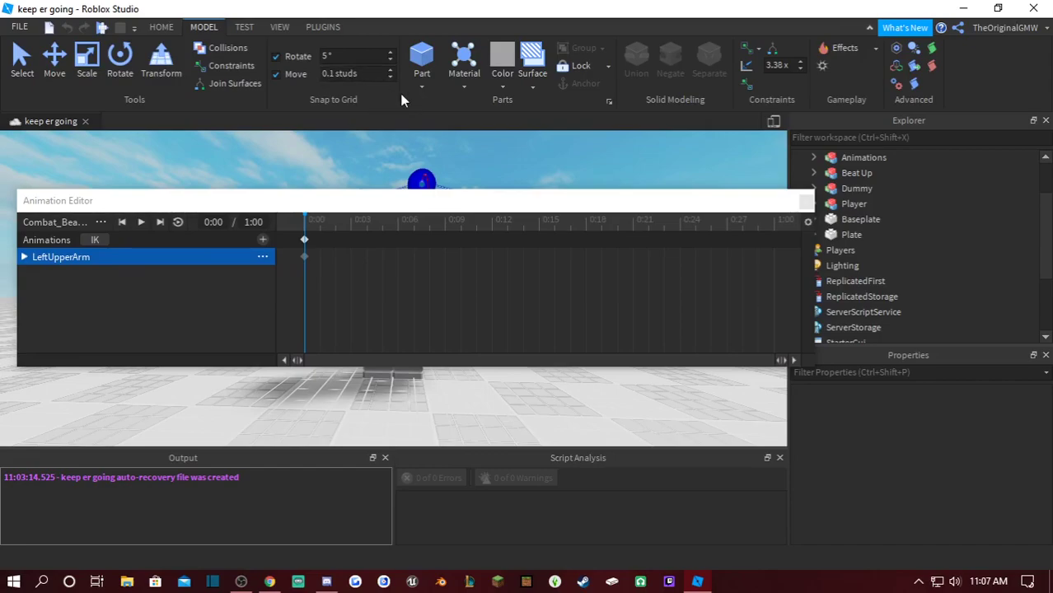
right_drag(472, 150, 472, 150)
click(341, 56)
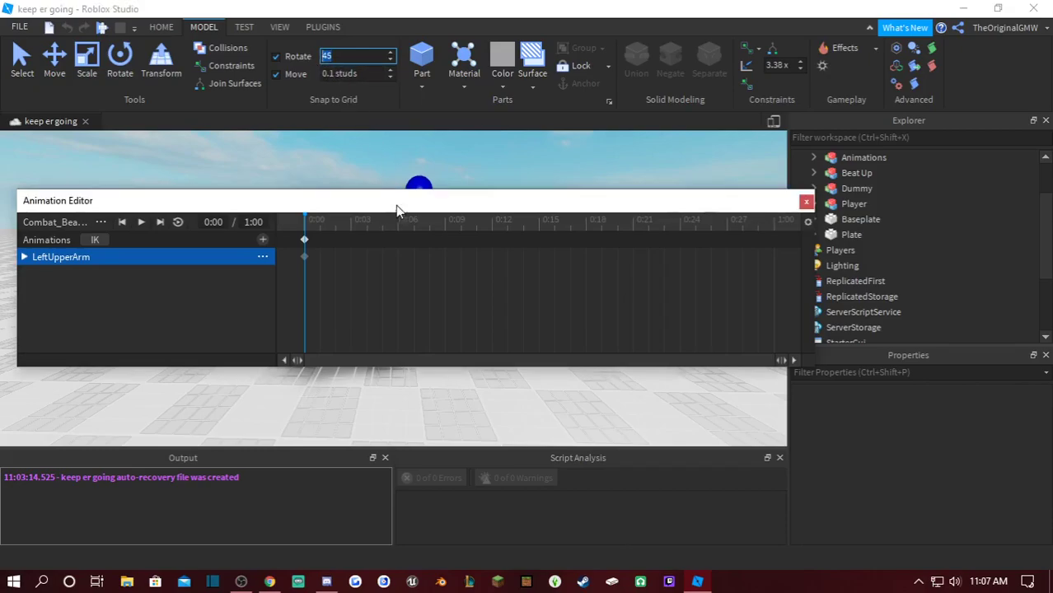
Try rotating the left upper arm with the blue rotation handle using the 45° snap
drag(395, 202, 390, 27)
right_drag(454, 236, 454, 236)
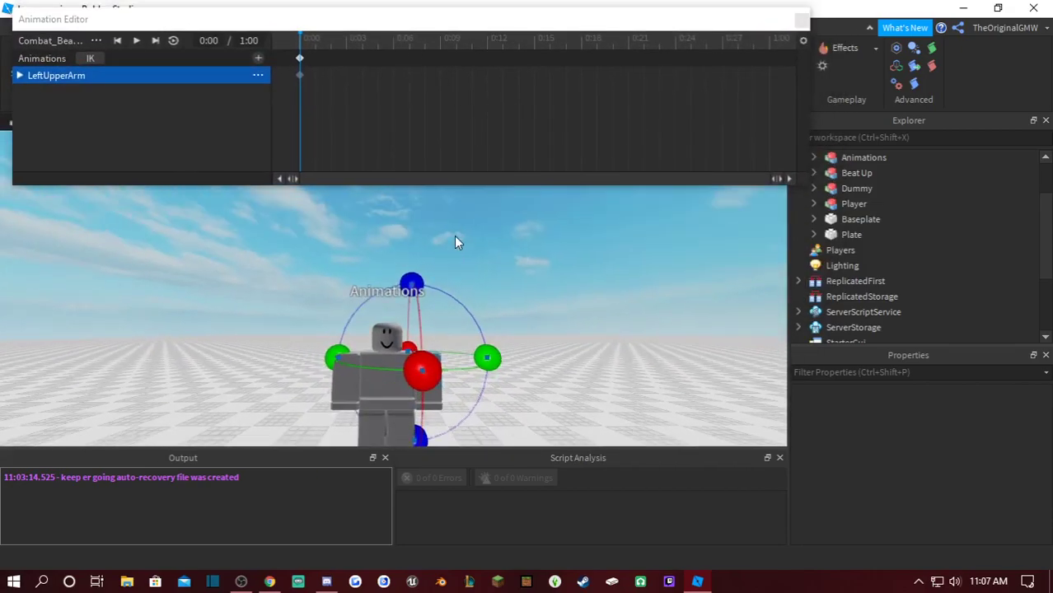
drag(411, 285, 461, 243)
scroll(463, 281, up, 2)
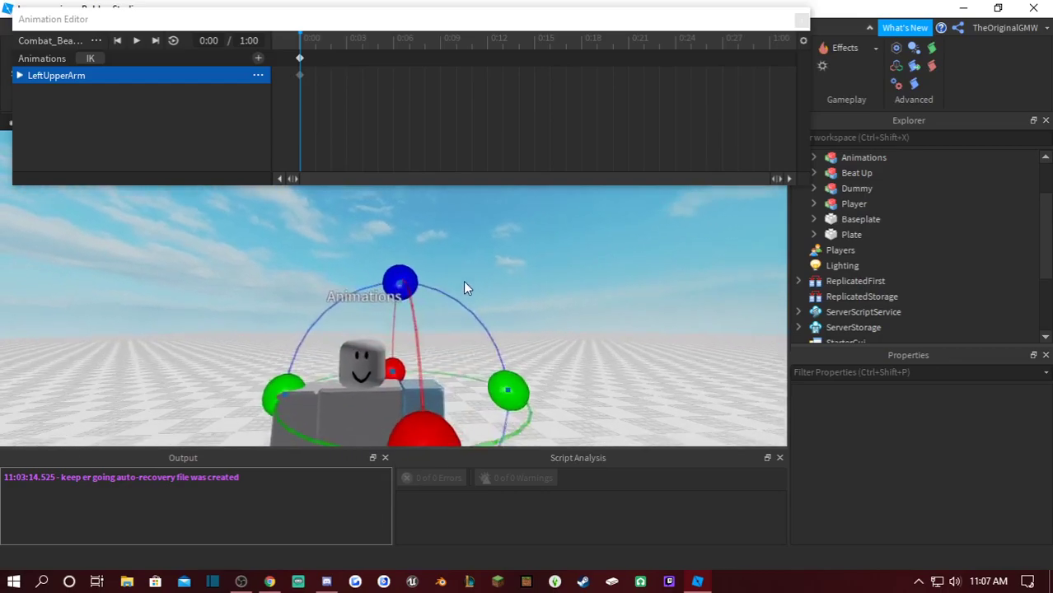
Set the move snap increment to 10 studs
scroll(463, 280, down, 4)
drag(322, 21, 330, 132)
click(337, 73)
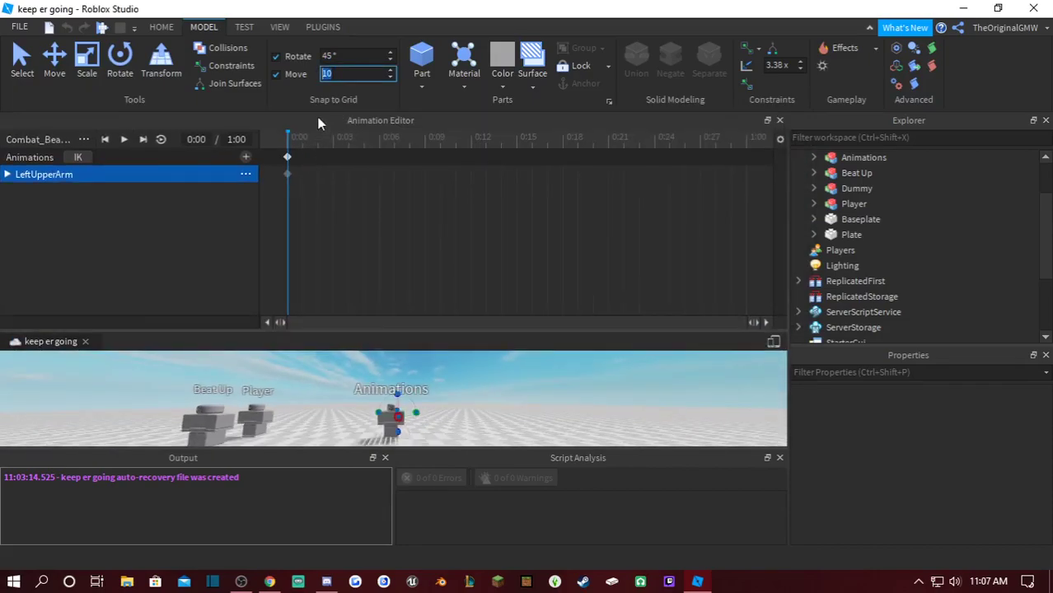
Try moving the left upper arm sideways along the red axis with the 10-stud snap and undo the move
drag(322, 124, 328, 48)
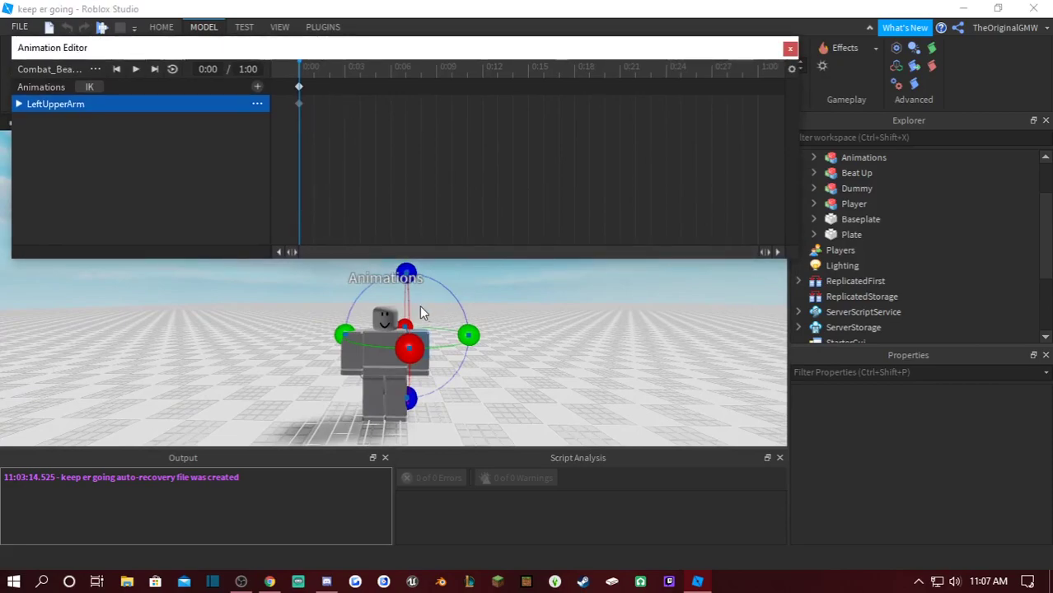
key(ctrl+2)
drag(478, 334, 725, 340)
key(ctrl+z)
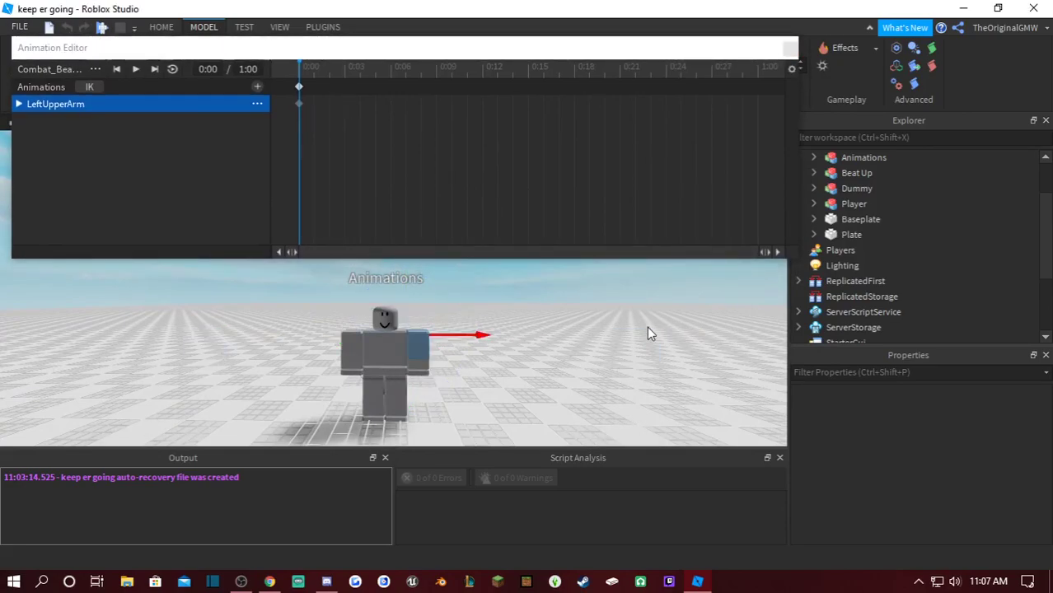
Close the Animation Editor, reopen it on the Animations rig and delete the keyframe at 0:00
click(790, 49)
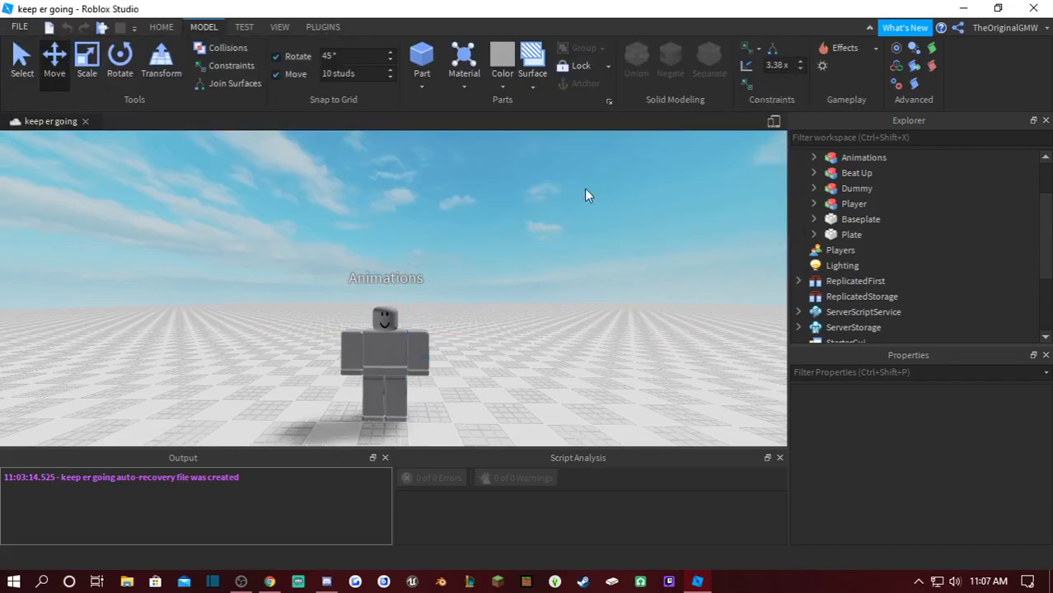
right_drag(491, 214, 492, 207)
click(323, 27)
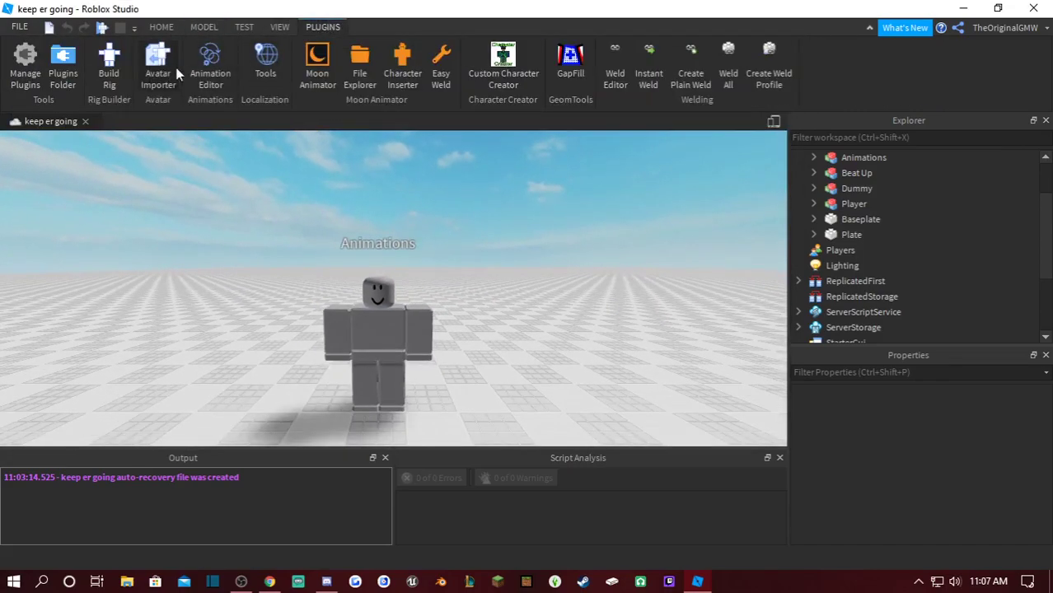
click(211, 66)
click(516, 307)
right_drag(516, 308, 517, 291)
click(300, 86)
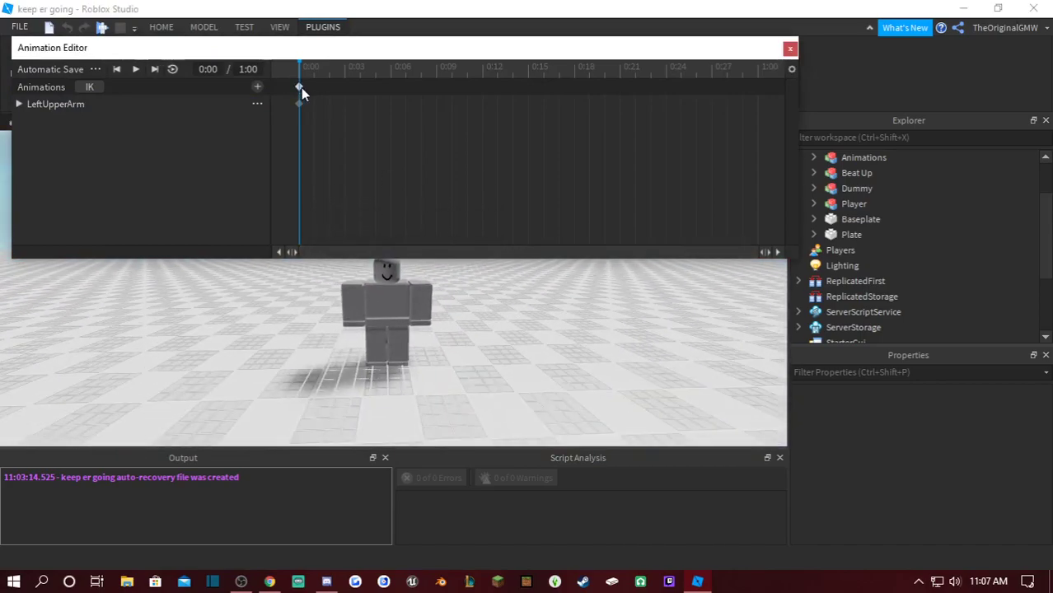
key(Delete)
Switch to the rotation handles and try rotating the left upper arm at 0:00 with the 45° snap
click(390, 296)
right_drag(425, 301, 427, 302)
key(w)
key(a)
key(d)
key(r)
click(422, 300)
scroll(427, 301, up, 3)
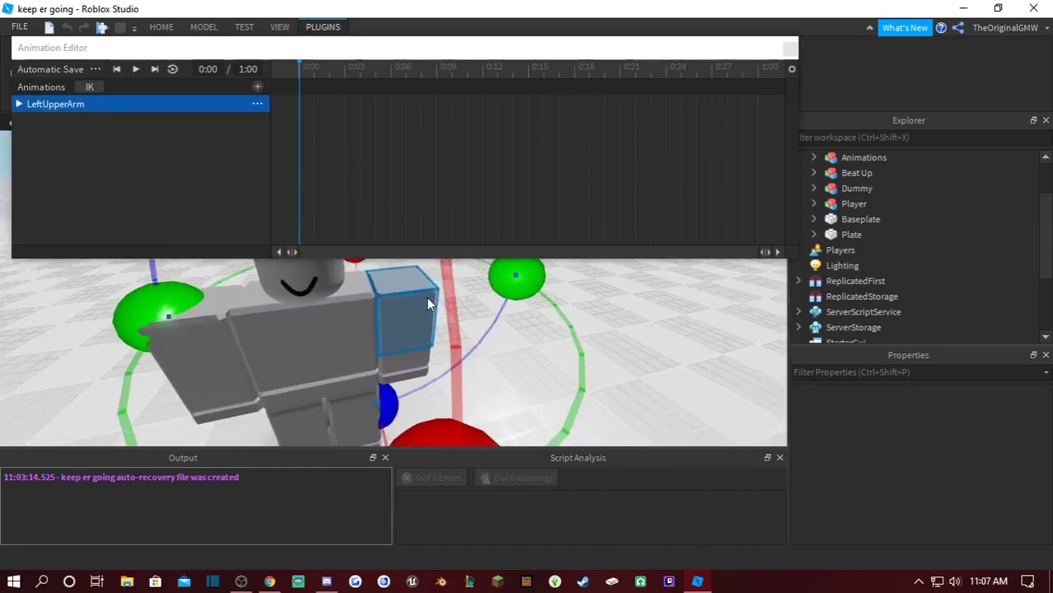
scroll(427, 302, down, 3)
drag(469, 287, 448, 267)
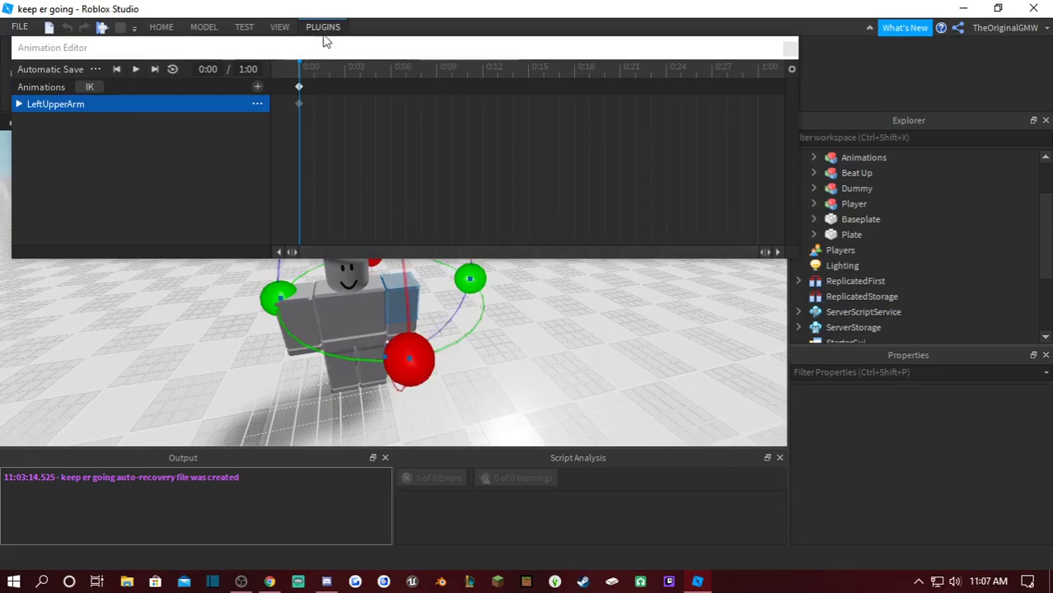
Set the rotation snap increment to 5°
drag(337, 54, 348, 190)
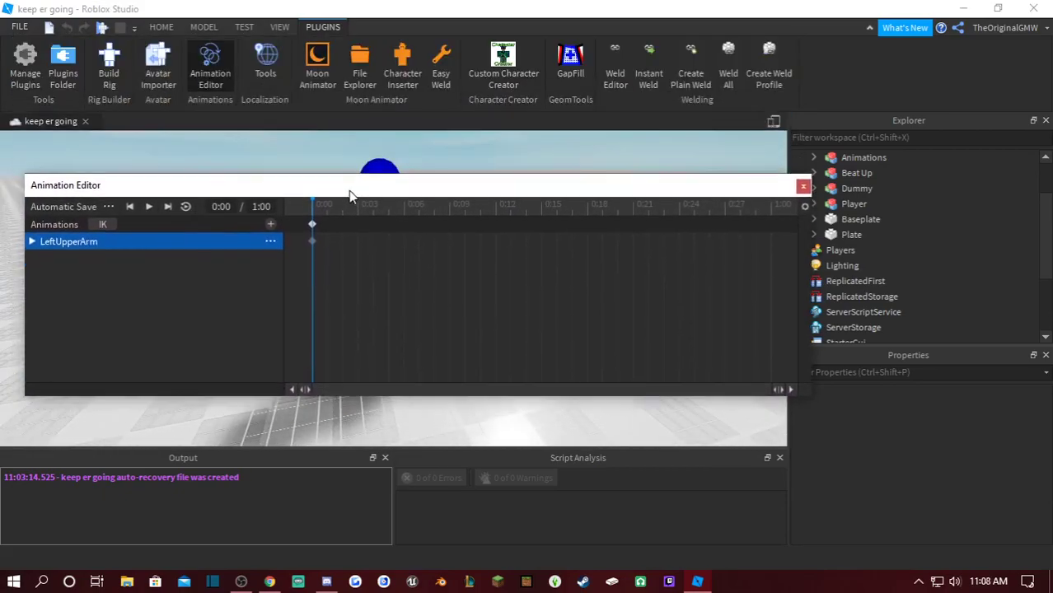
click(210, 27)
click(350, 56)
text(5)
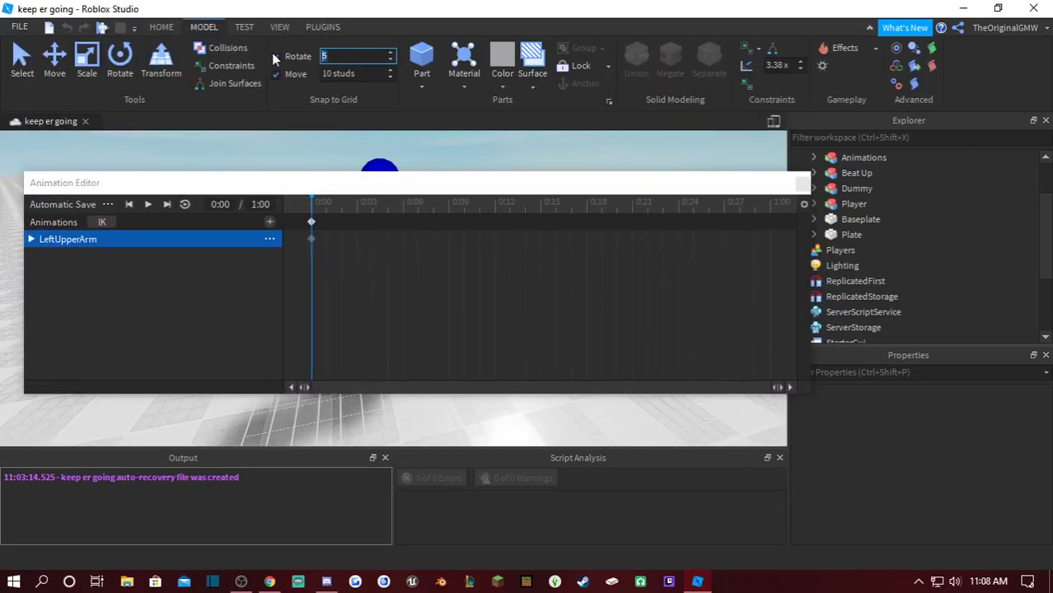
Rotate the rig's left upper arm and right upper arm at 0:00 using the 5° snap
drag(391, 174, 387, 26)
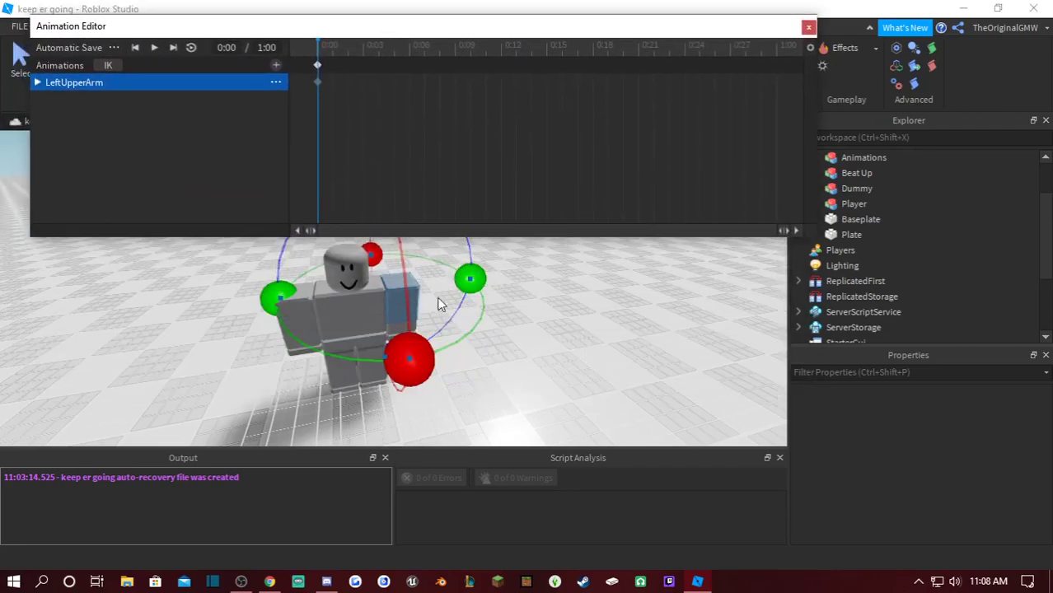
drag(468, 282, 453, 265)
click(300, 289)
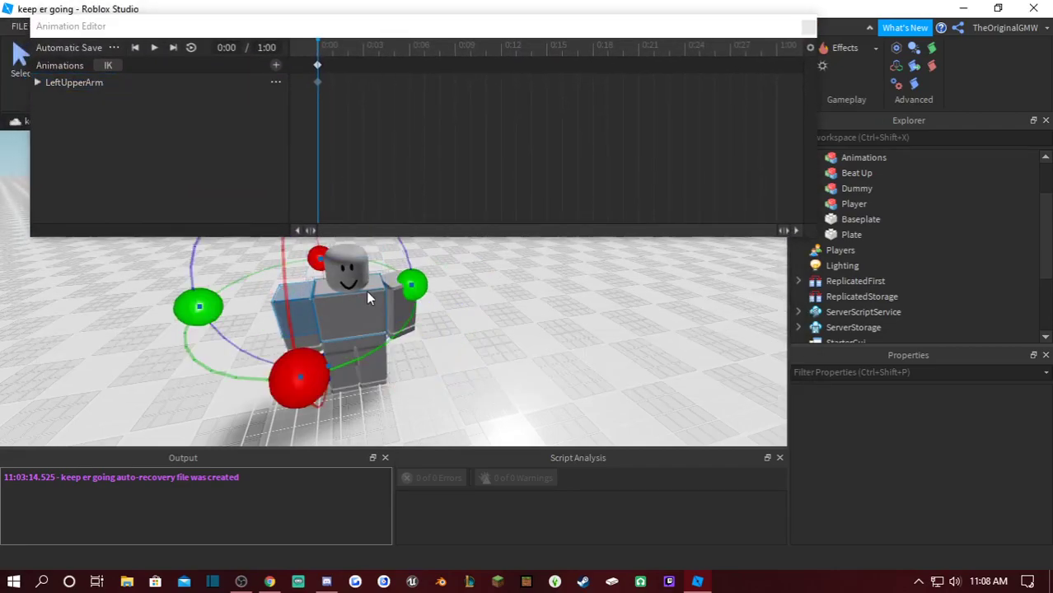
click(406, 298)
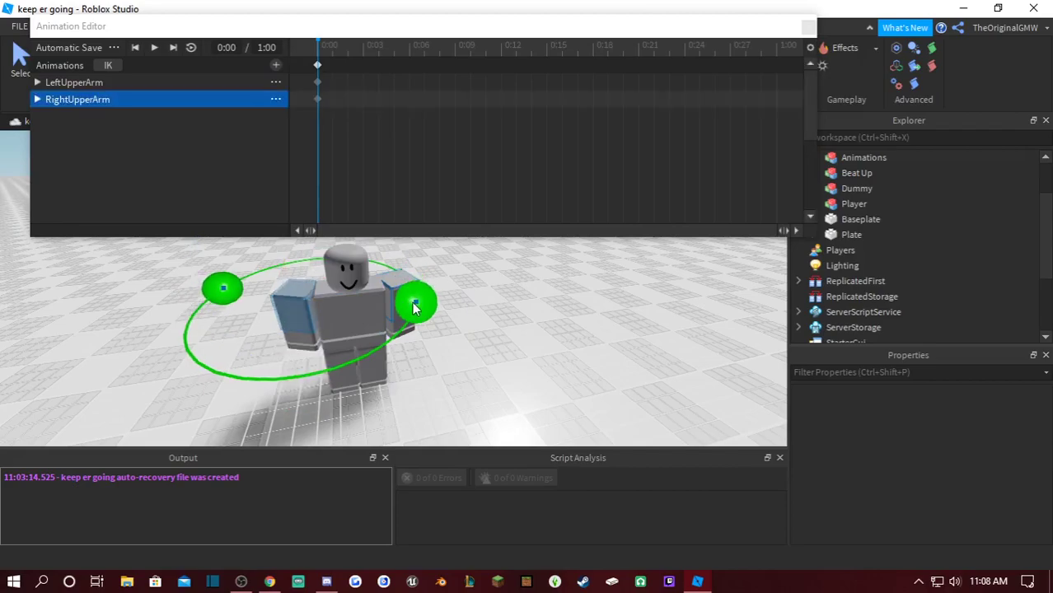
Examine the posed upper arms and torso of the rig from several angles
click(490, 317)
right_drag(491, 317, 486, 317)
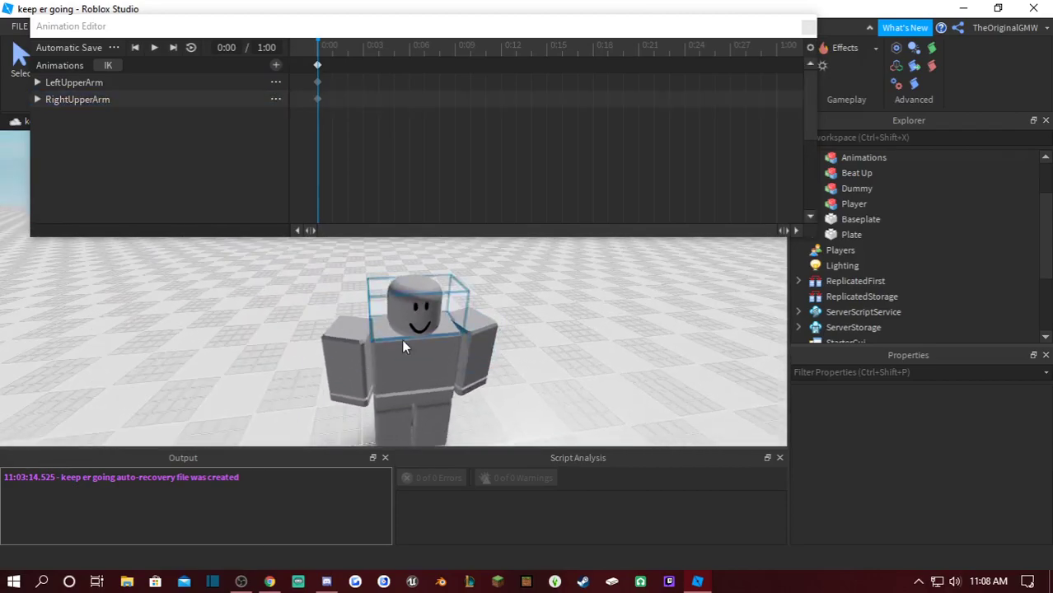
click(352, 380)
right_drag(353, 385, 395, 366)
scroll(461, 294, down, 3)
scroll(460, 295, up, 1)
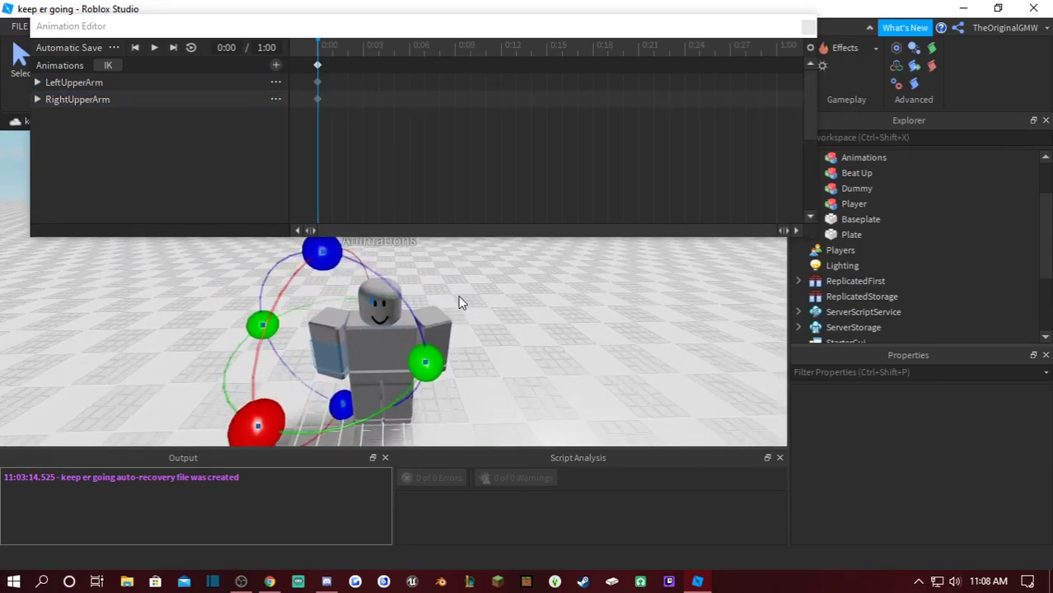
click(458, 297)
right_drag(458, 297, 470, 344)
click(390, 325)
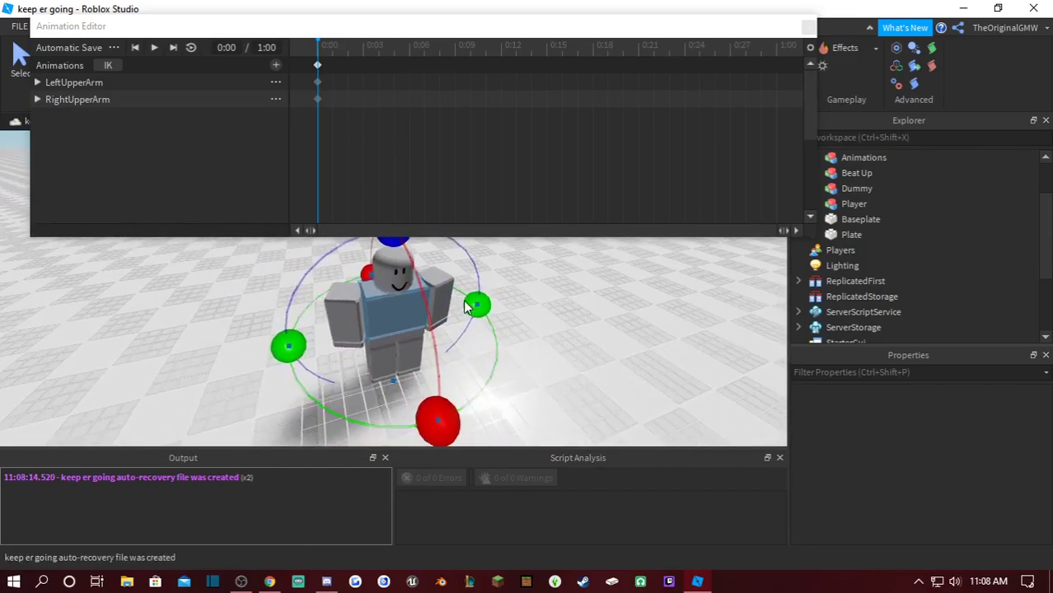
click(344, 306)
right_drag(422, 321, 420, 322)
middle_drag(419, 329, 343, 315)
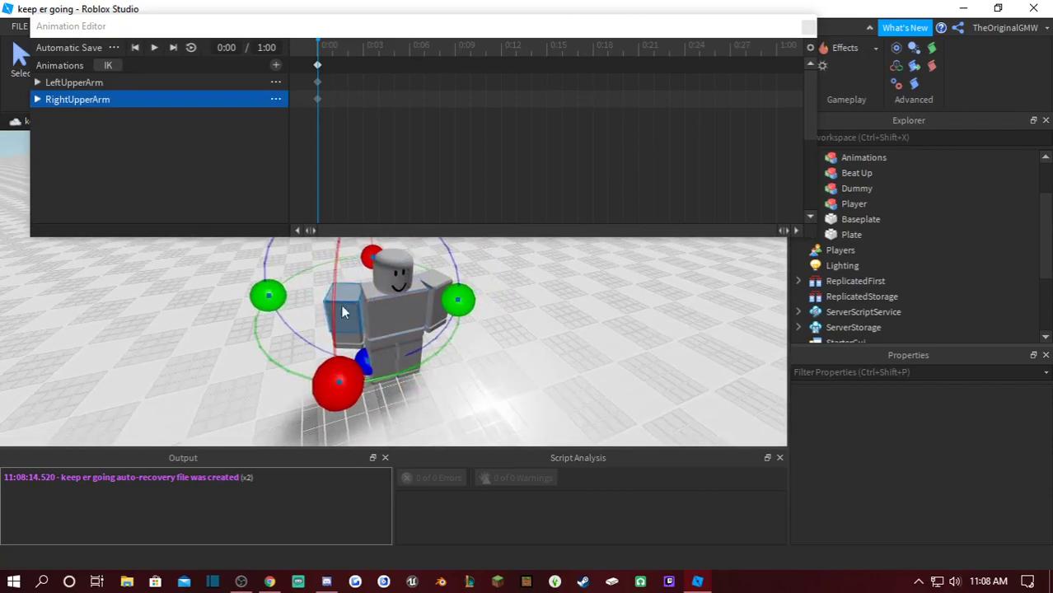
right_drag(375, 295, 391, 300)
scroll(375, 294, down, 3)
scroll(375, 294, up, 3)
click(376, 309)
click(403, 306)
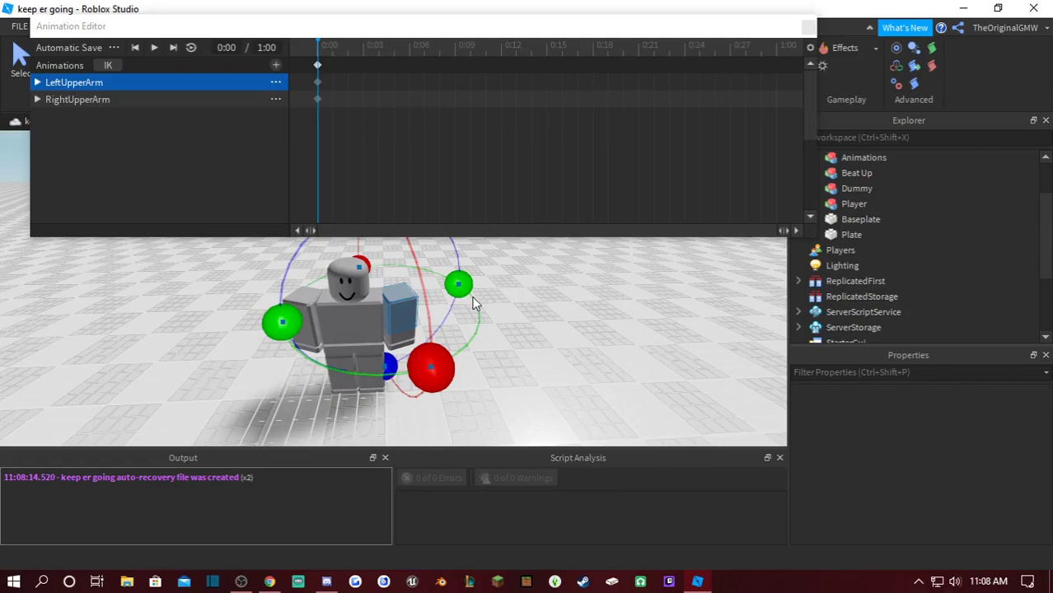
Toggle the left upper arm's rotation handles between local and global orientation
key(ctrl+l)
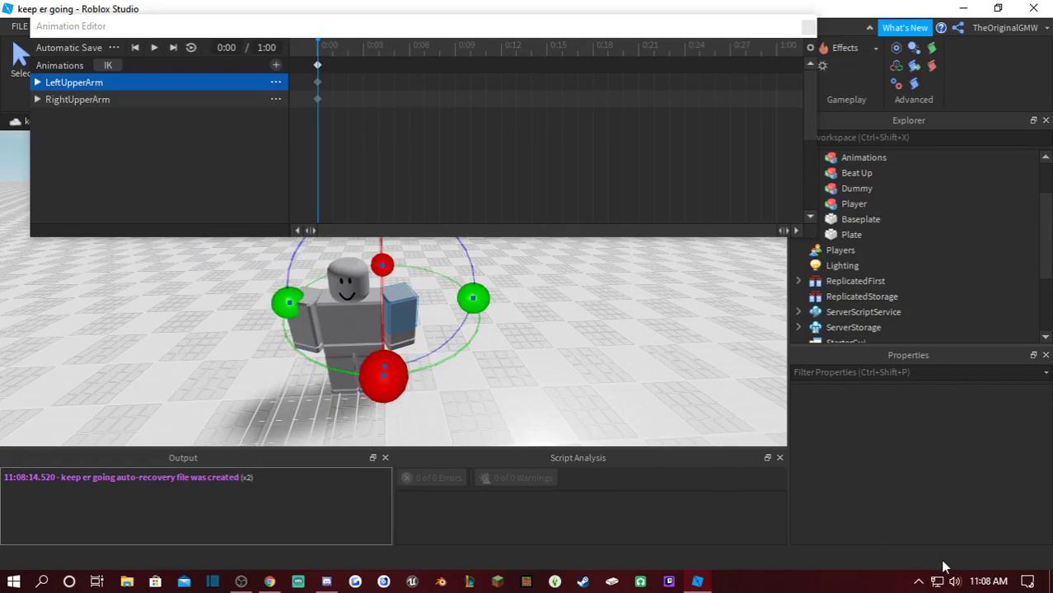
scroll(553, 314, up, 5)
scroll(553, 314, down, 5)
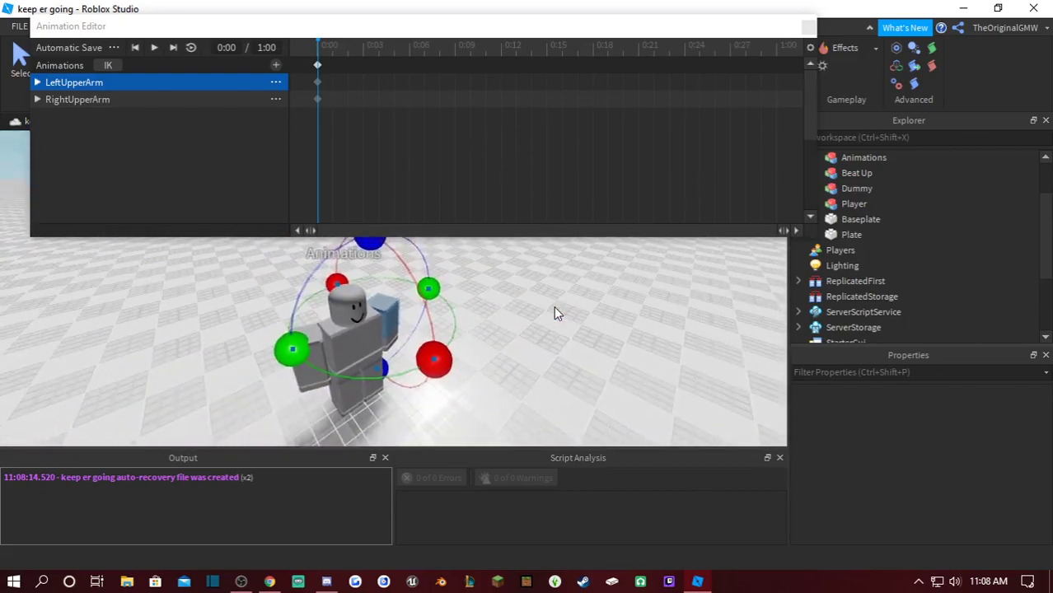
scroll(553, 314, up, 3)
scroll(553, 312, down, 6)
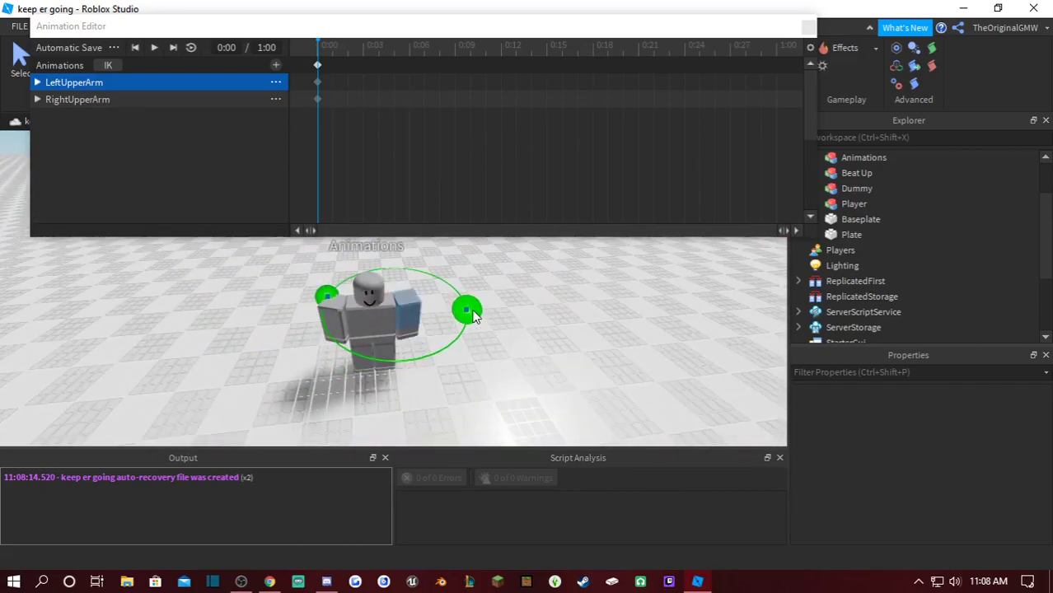
scroll(492, 321, up, 2)
key(ctrl+l)
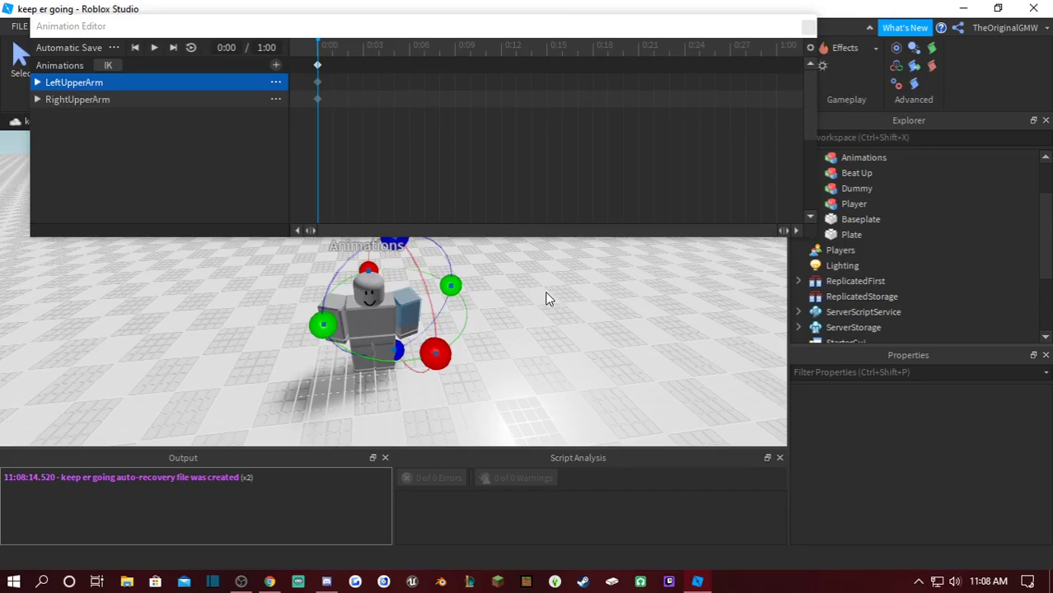
Rotate the rig's left lower arm at 0:00 so that it bends at the elbow
scroll(486, 293, up, 3)
scroll(527, 346, down, 3)
click(548, 367)
right_drag(547, 367, 517, 364)
scroll(517, 364, up, 4)
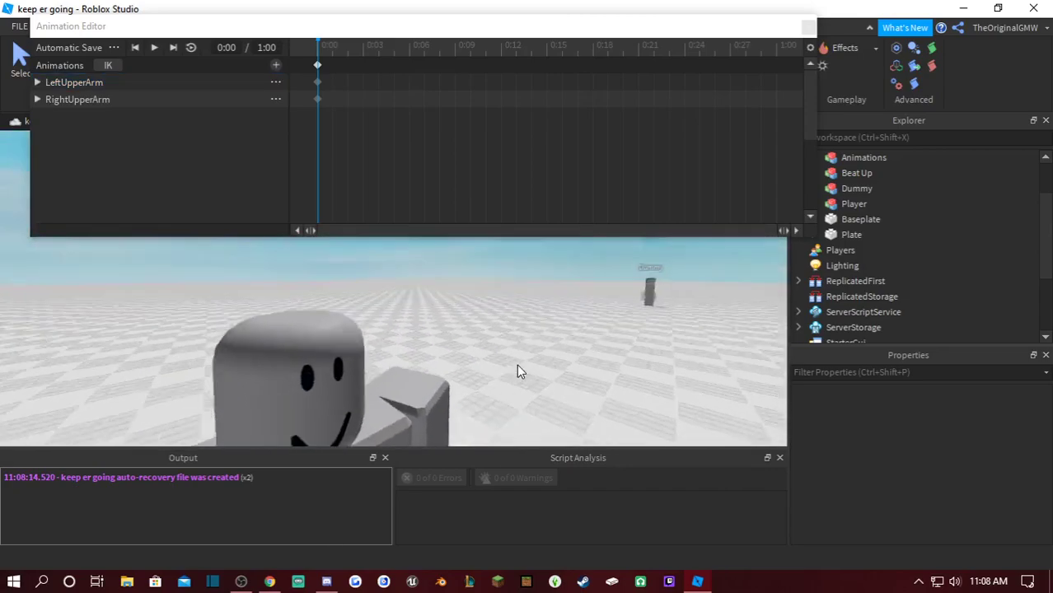
scroll(517, 365, down, 3)
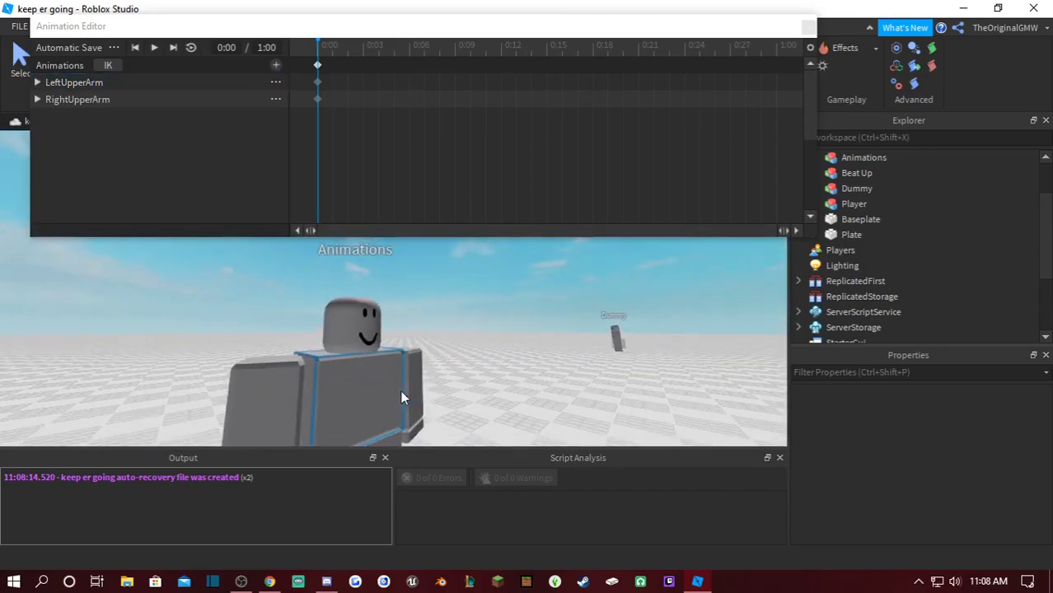
click(420, 402)
drag(517, 387, 486, 313)
scroll(456, 337, down, 2)
right_drag(486, 313, 437, 339)
Rotate the rig's right lower arm at 0:00 so that it bends at the elbow
click(346, 353)
right_drag(367, 350, 437, 352)
scroll(437, 352, up, 2)
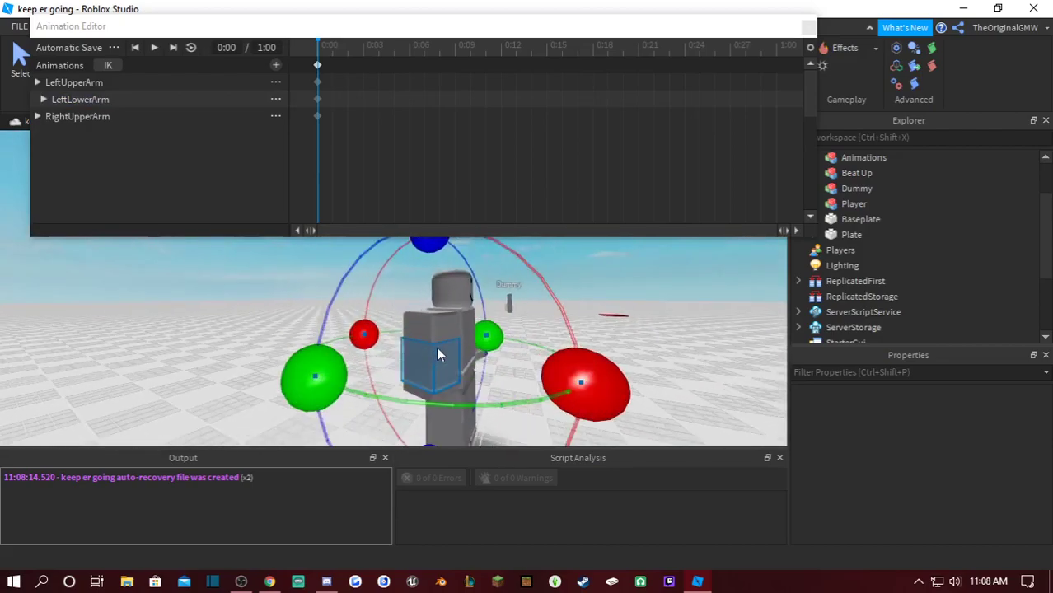
drag(560, 363, 540, 298)
click(513, 365)
Pose the left leg at 0:00 by rotating the upper leg forward, bending the lower leg back and angling the foot
scroll(510, 376, up, 3)
right_drag(513, 365, 396, 331)
click(381, 336)
click(394, 330)
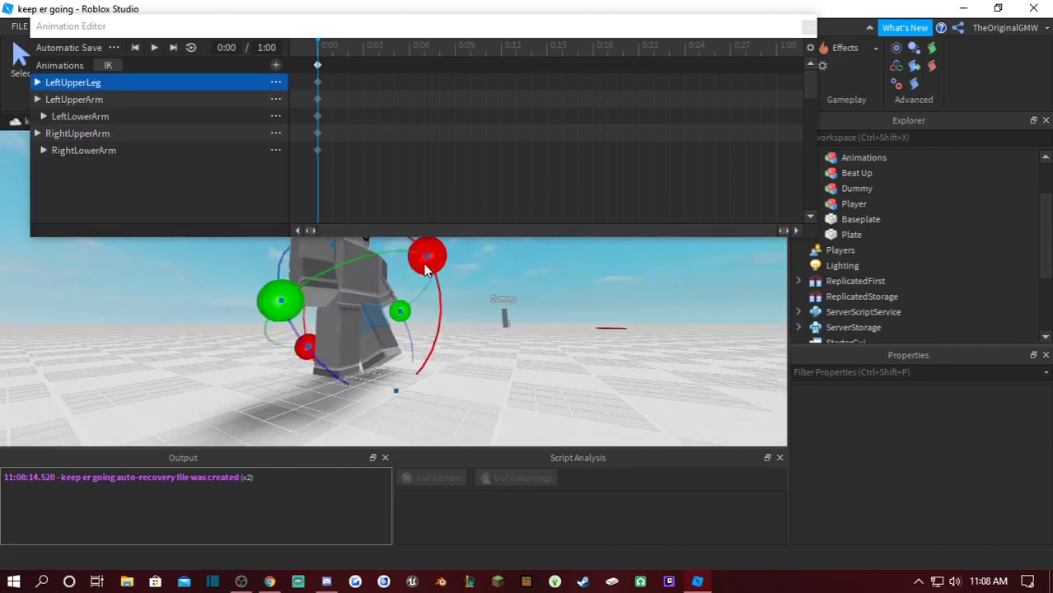
click(380, 335)
drag(430, 279, 411, 424)
click(366, 360)
click(439, 359)
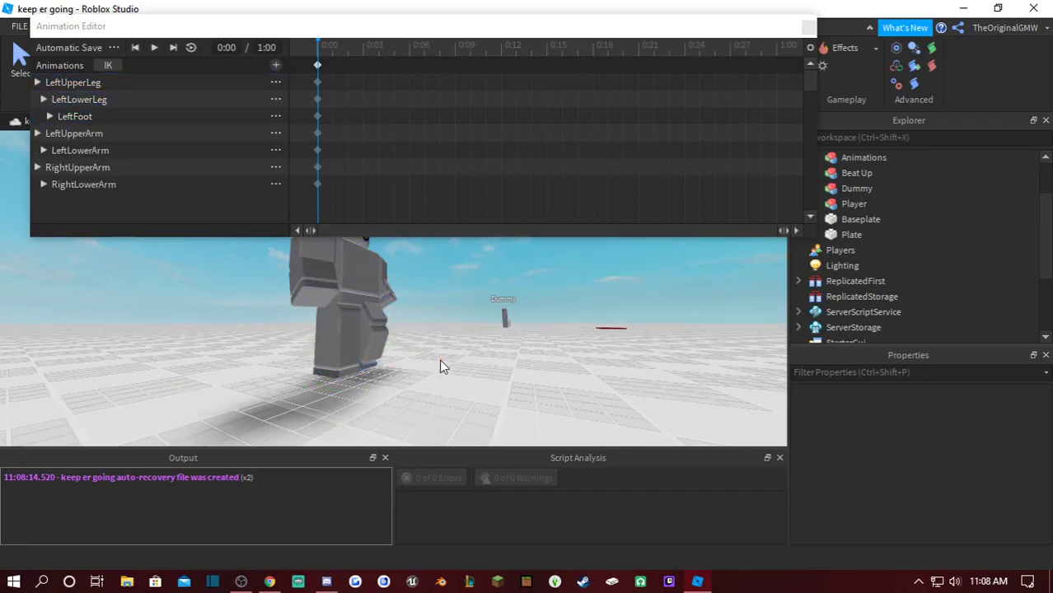
click(372, 312)
drag(429, 264, 394, 242)
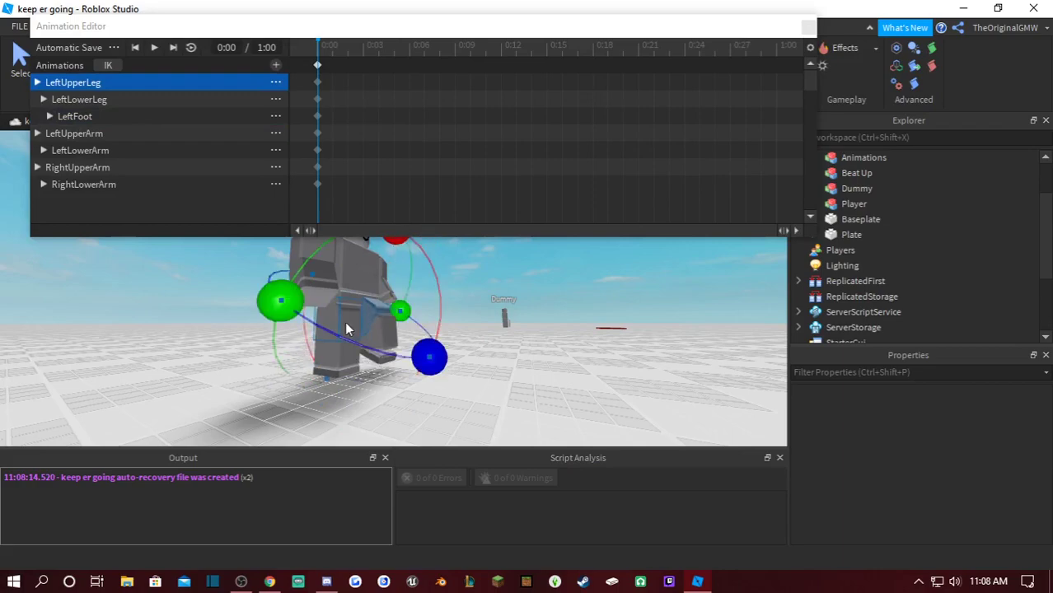
Rotate the rig's right lower leg and right foot at 0:00
click(347, 326)
click(347, 356)
drag(434, 351, 396, 407)
click(338, 371)
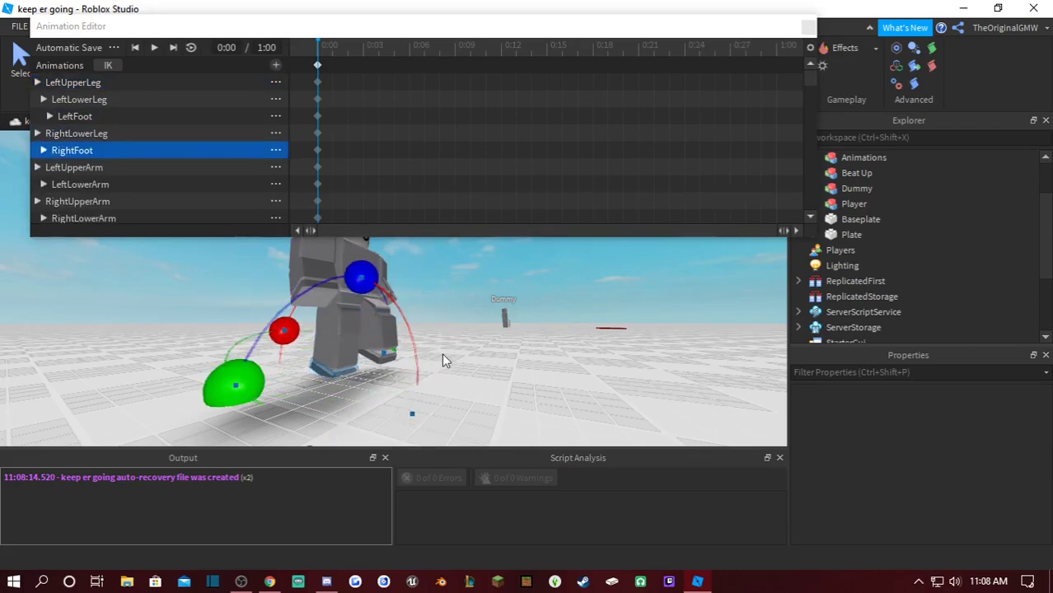
click(442, 352)
right_drag(443, 335, 394, 280)
click(390, 284)
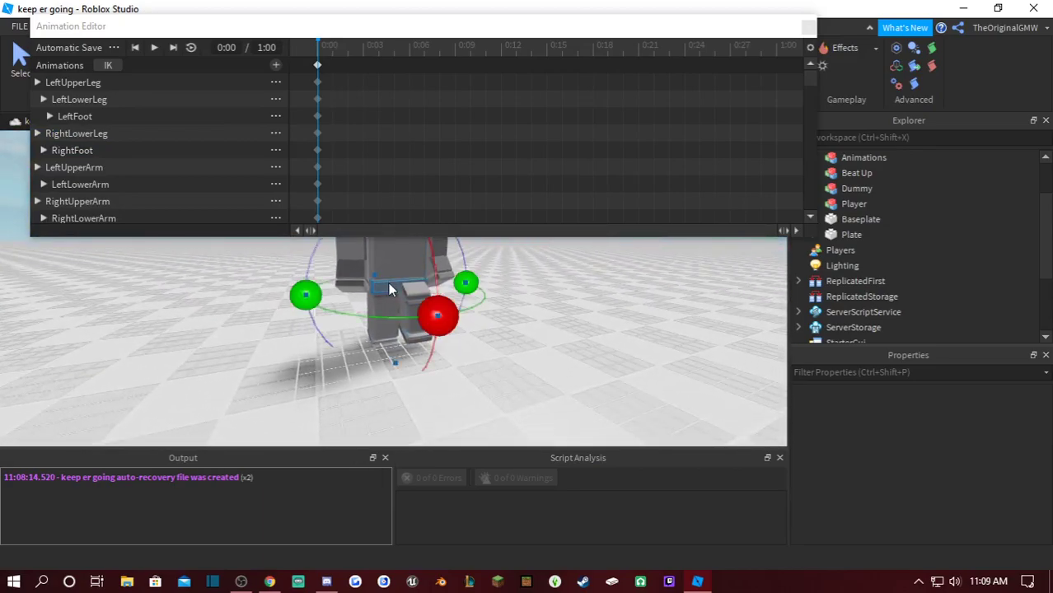
click(516, 308)
right_drag(516, 308, 516, 309)
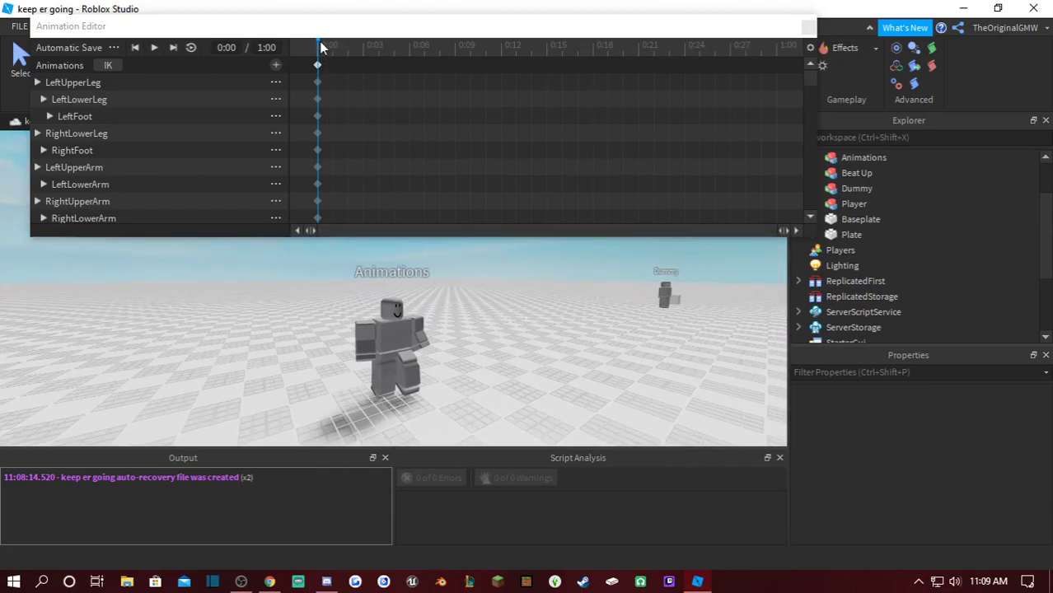
Set the animation length to 3:00 and scrub the playhead along the timeline to 1:13
click(259, 47)
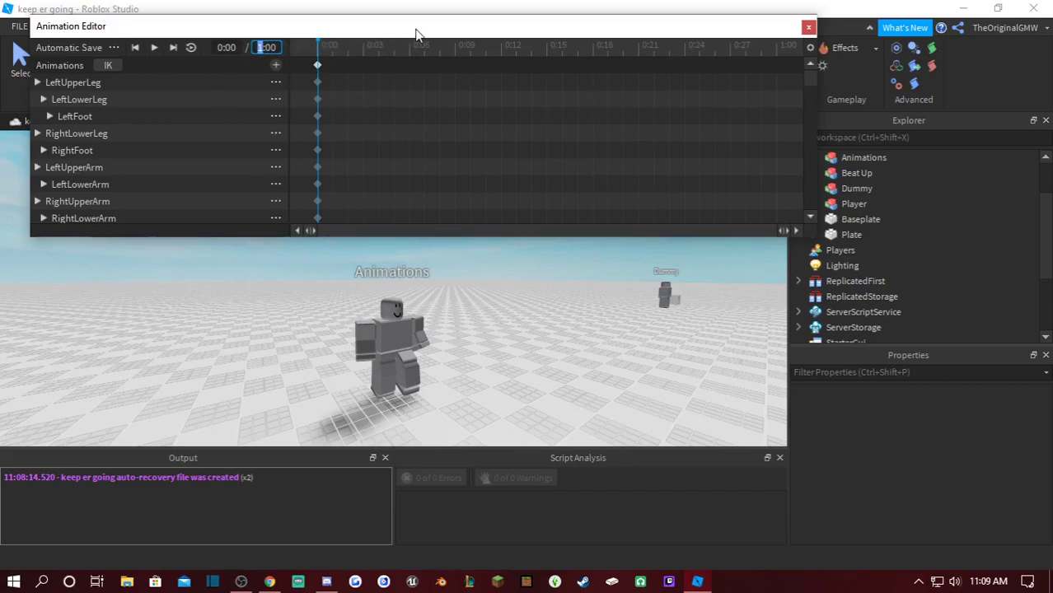
key(Return)
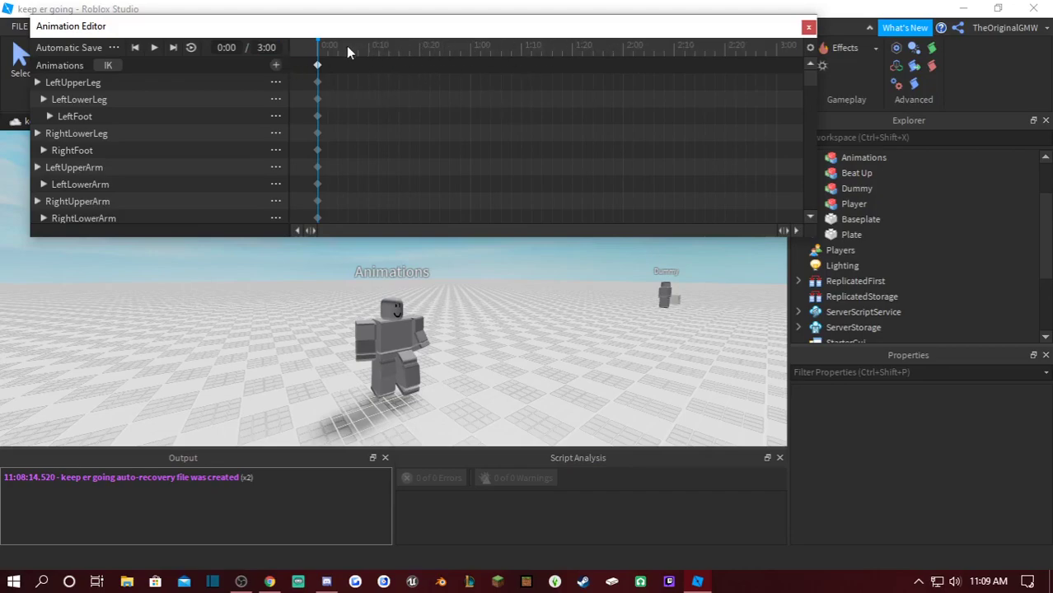
mouse_move(476, 42)
mouse_down()
mouse_move(784, 43)
mouse_move(473, 38)
mouse_up()
click(328, 50)
drag(621, 53, 537, 49)
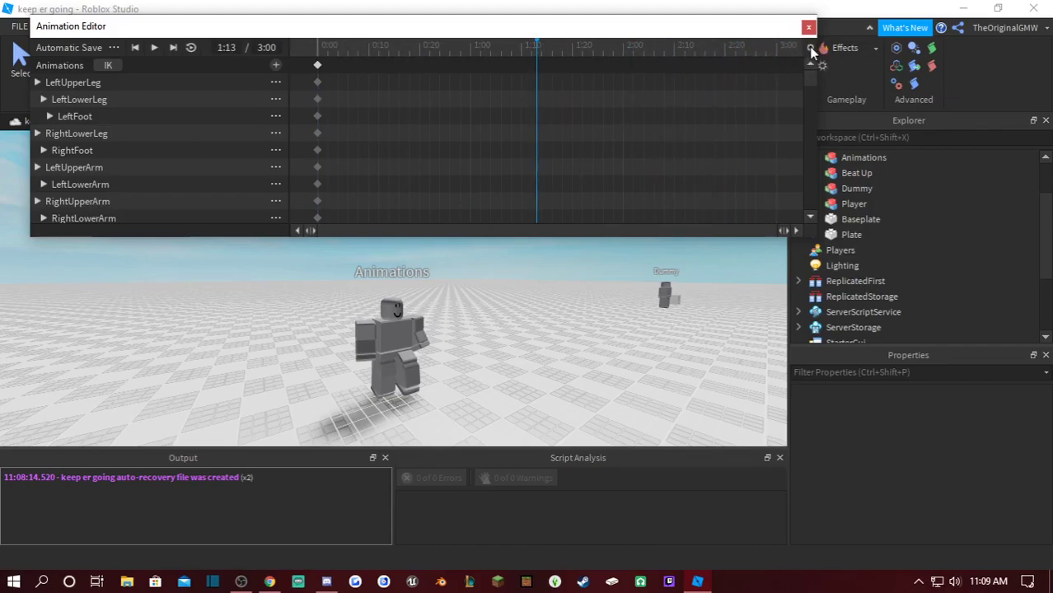
Change the animation's frame rate to 60 fps
click(812, 49)
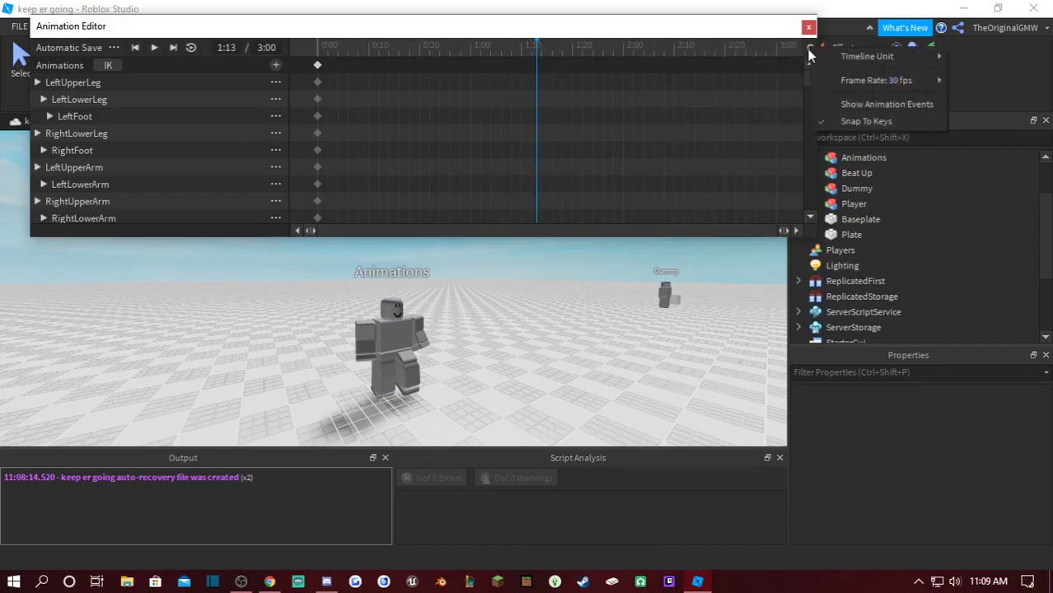
mouse_move(872, 80)
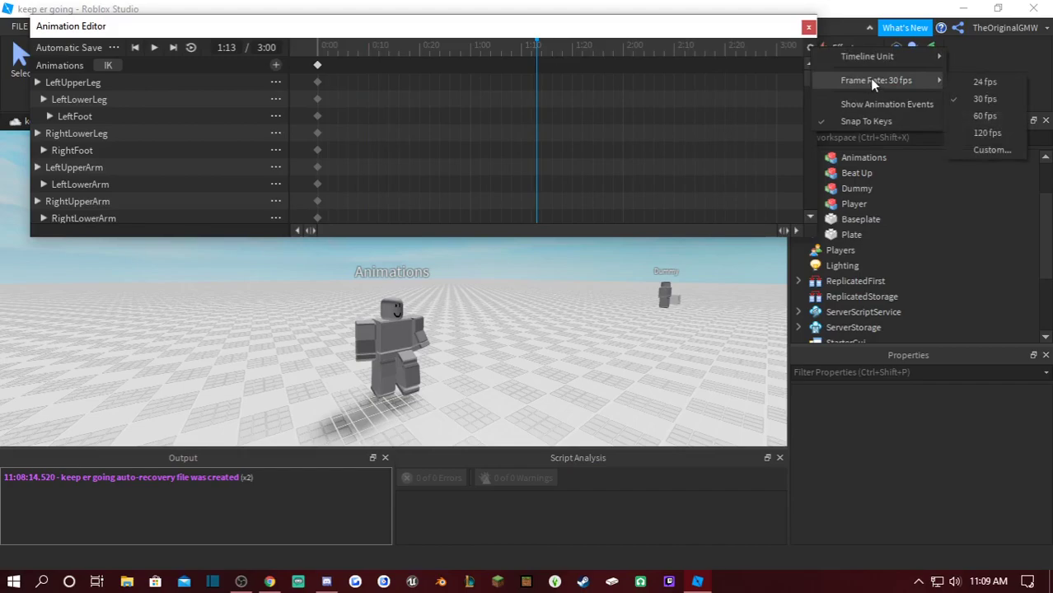
click(973, 119)
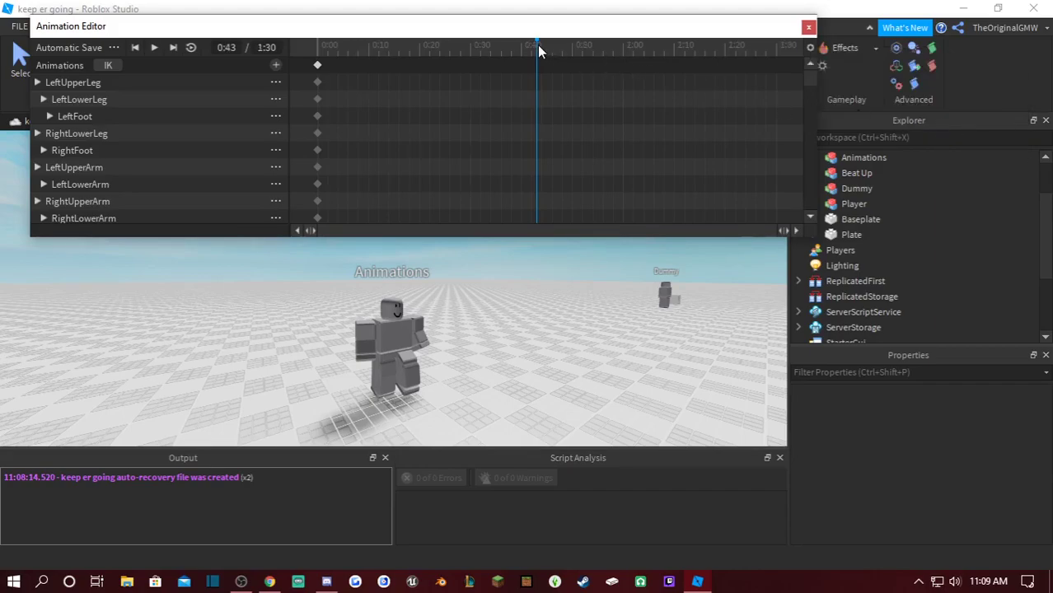
Return the playhead to 0:00 and set the animation length to 3:00 at the 60 fps rate
drag(537, 44, 318, 51)
click(266, 47)
key(Return)
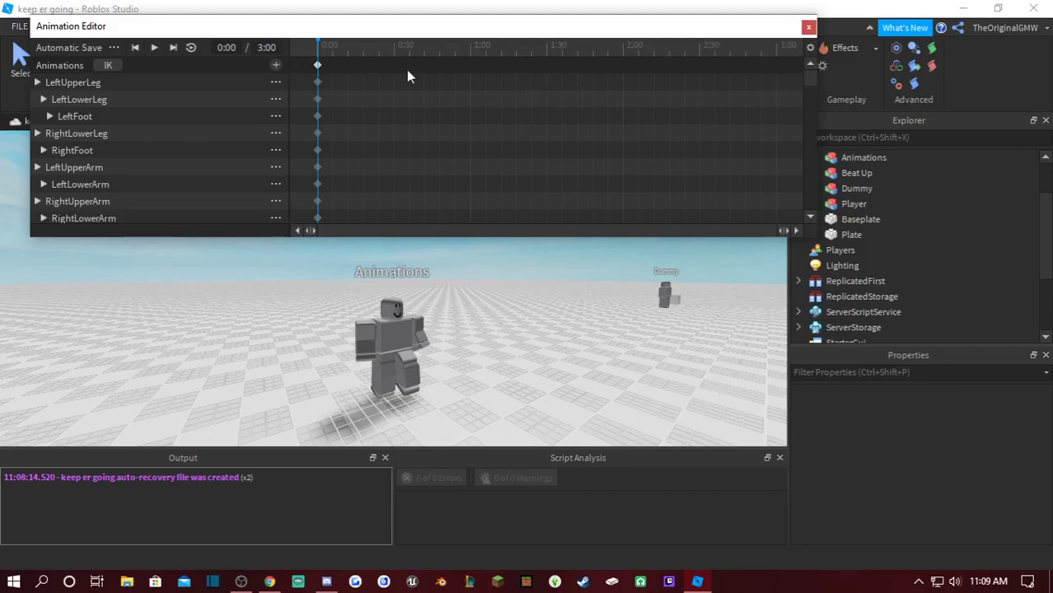
Copy all keyframes at 0:00 and paste them at 3:00
click(318, 65)
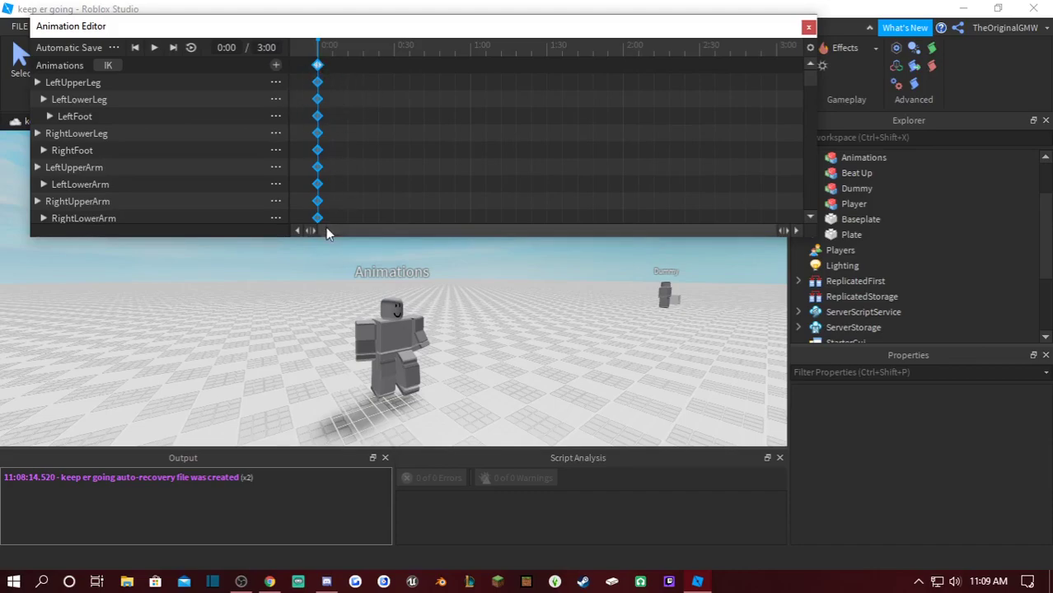
scroll(334, 154, down, 3)
scroll(338, 148, up, 3)
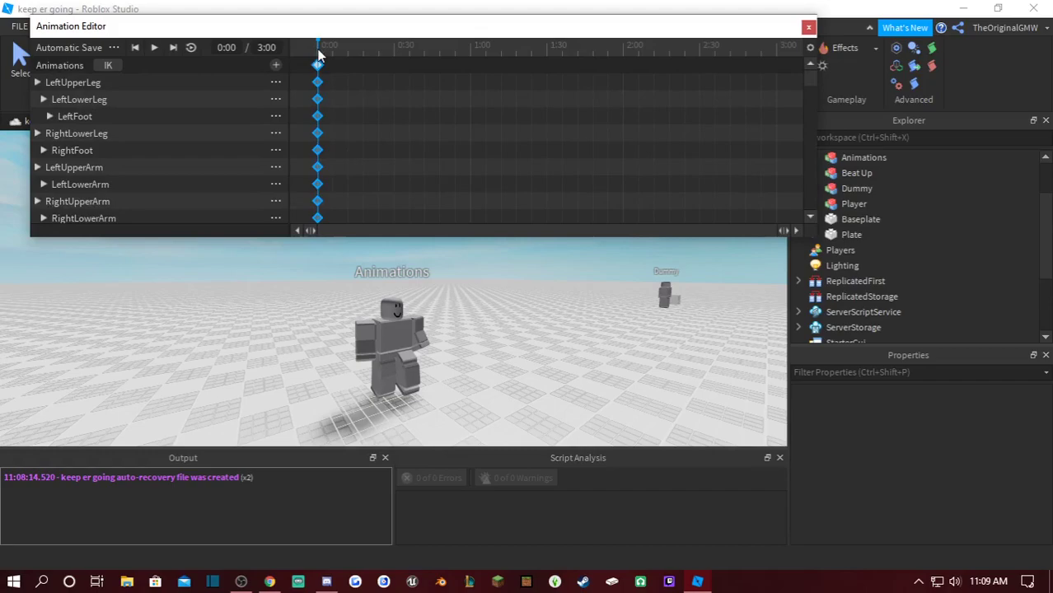
drag(318, 44, 785, 68)
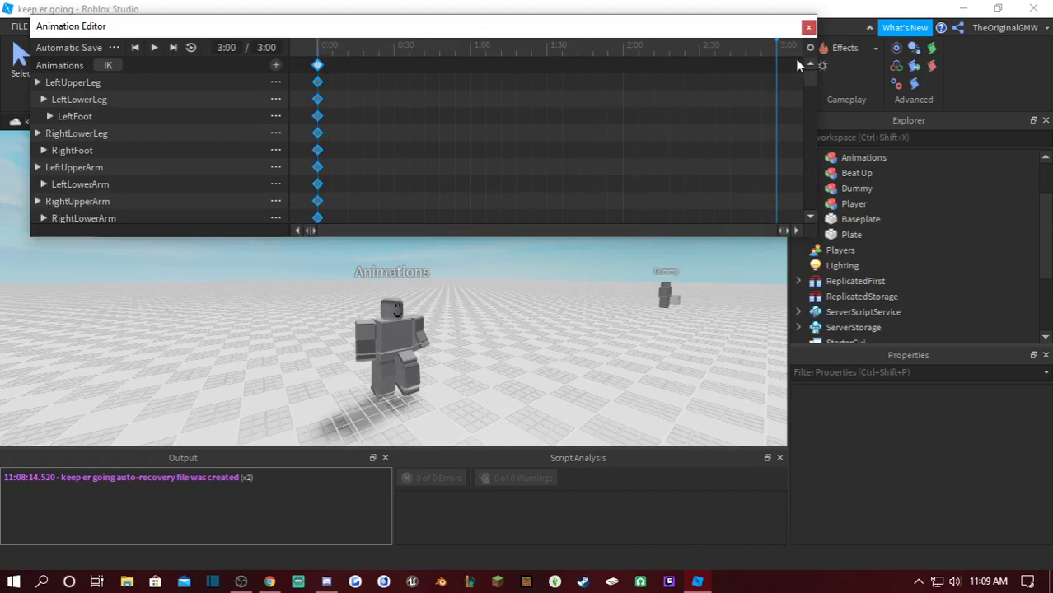
key(ctrl+v)
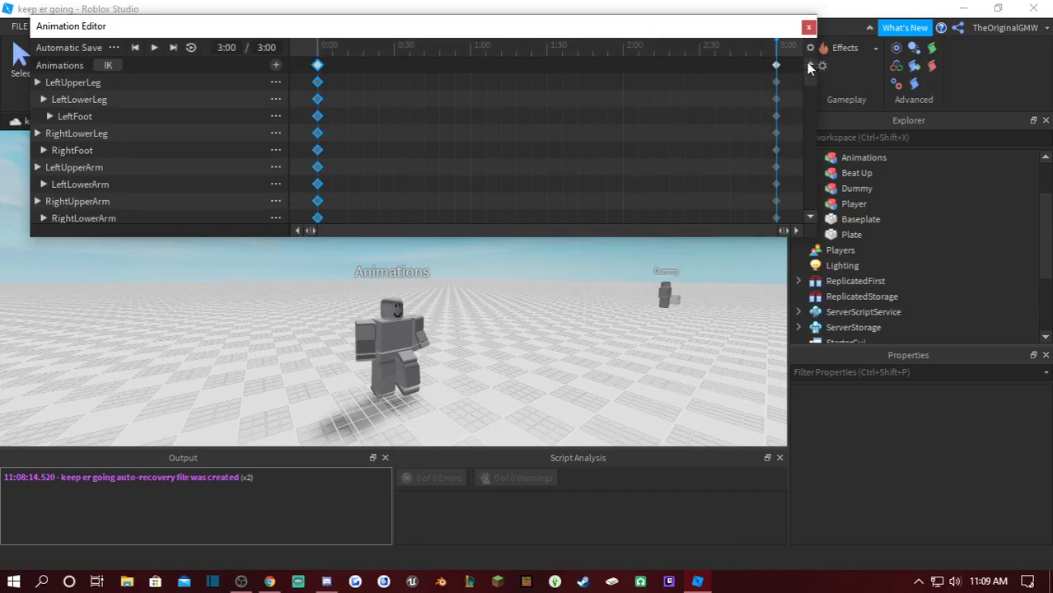
Place the playhead at 1:30, select the rig's lower torso and switch to the move handles
drag(777, 49, 547, 52)
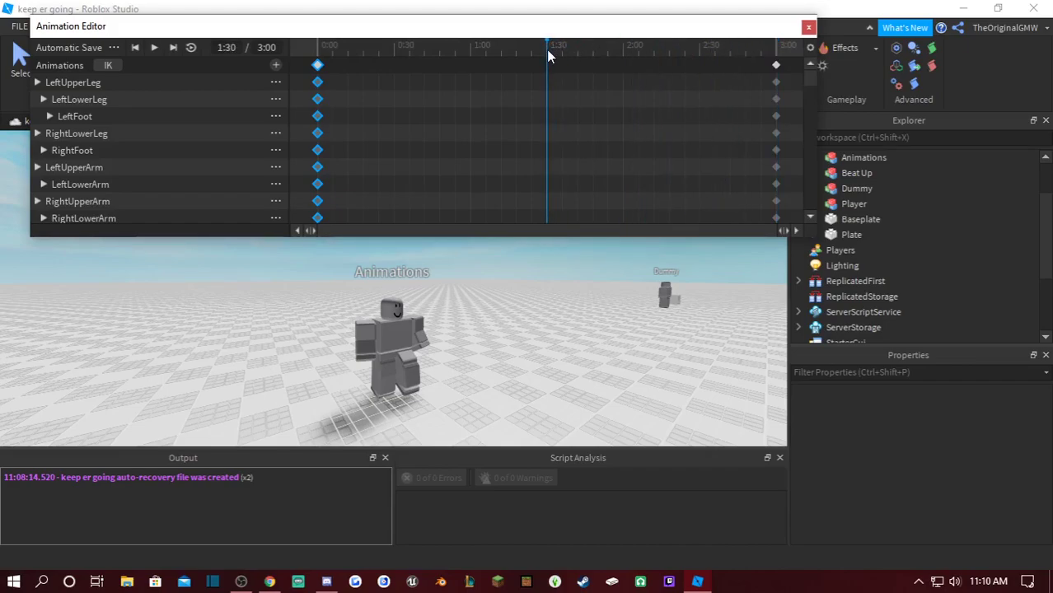
click(396, 353)
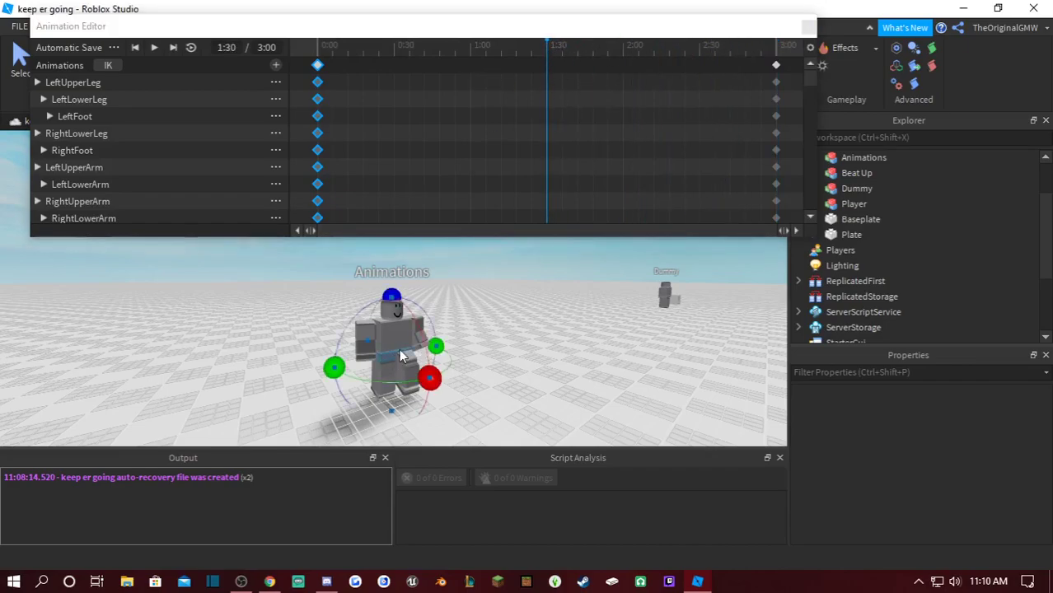
scroll(400, 345, up, 3)
scroll(400, 345, down, 3)
key(r)
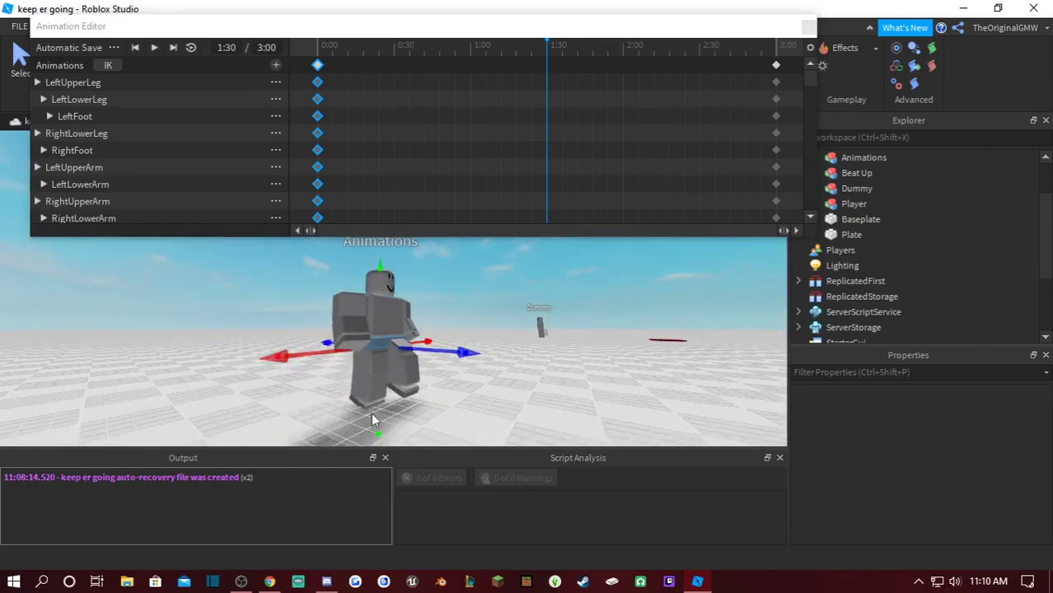
Try to move the lower torso along its vertical axis at 1:30, and undo the move
drag(375, 415, 377, 411)
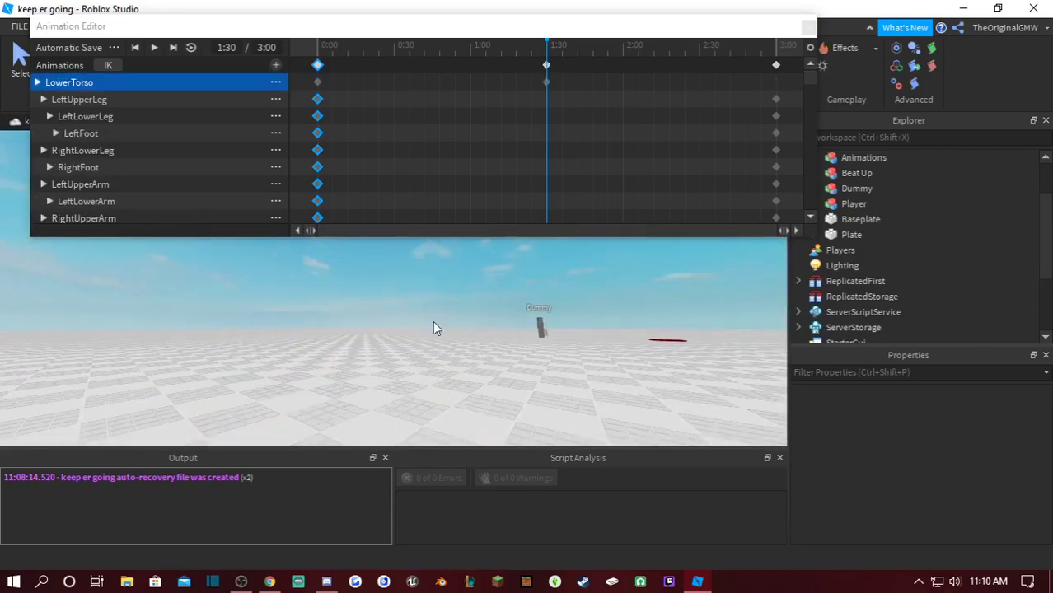
key(ctrl+z)
key(ctrl+y)
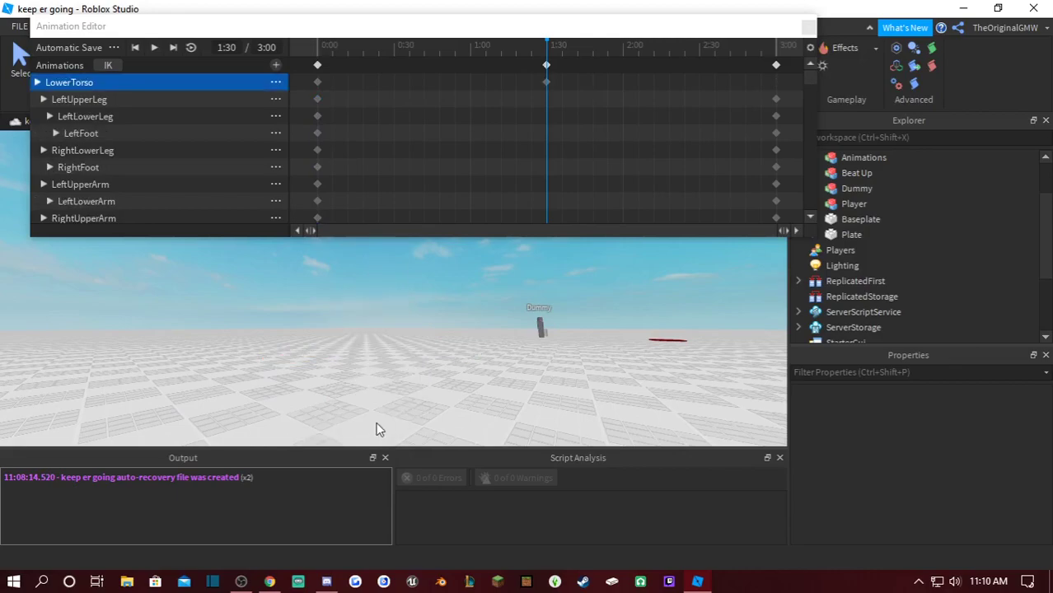
mouse_move(405, 384)
right_down()
mouse_move(421, 358)
mouse_move(414, 388)
right_up()
key(ctrl+z)
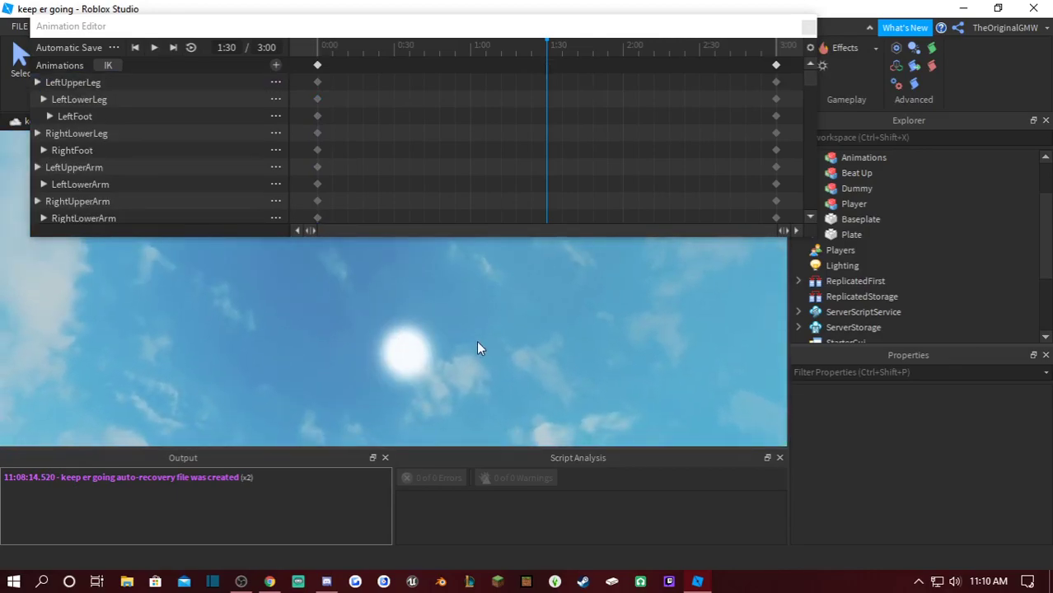
Set the Move grid snap to 0.1, shifting the Animation Editor aside to reach the setting and putting it back
key(f)
drag(385, 31, 381, 124)
click(354, 73)
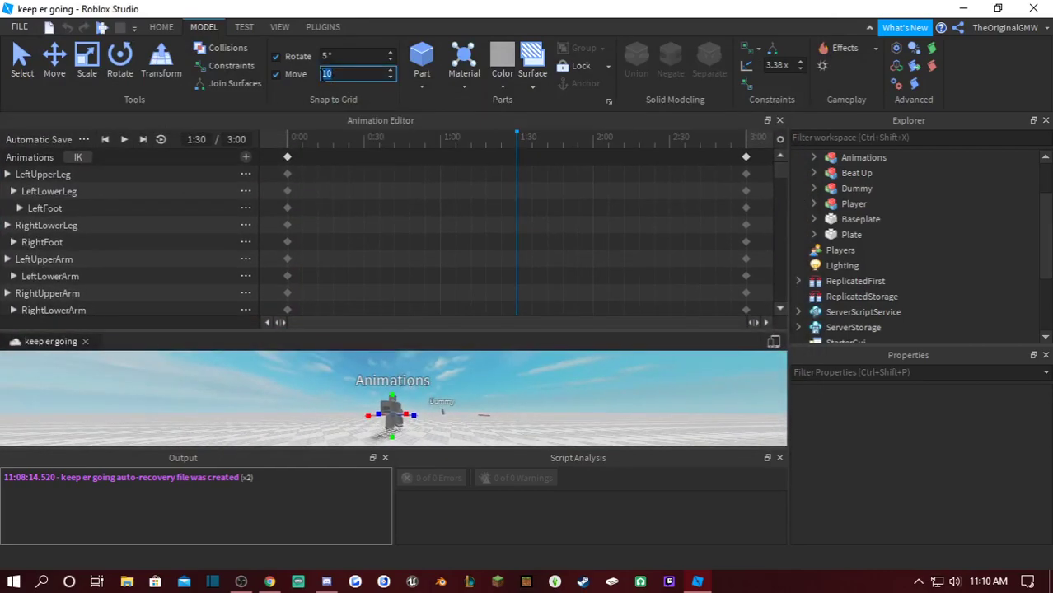
key(BackSpace)
text(0.1)
drag(356, 124, 369, 30)
Raise the rig's lower torso slightly along its vertical axis at 1:30
scroll(499, 336, up, 3)
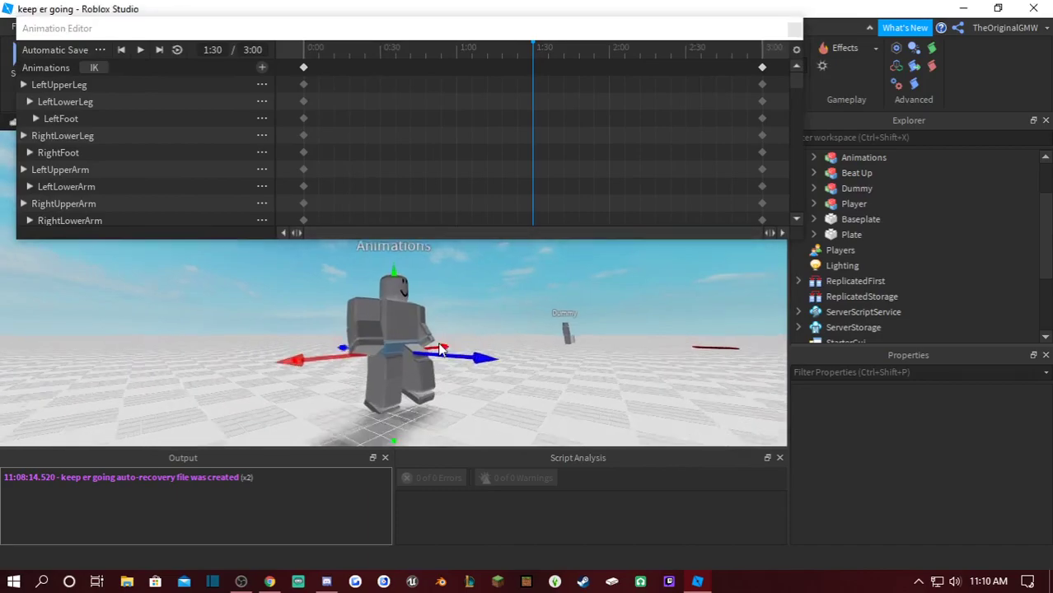
scroll(407, 431, down, 2)
drag(394, 422, 397, 416)
Switch to the rotate handles and rotate the rig's left upper leg and left lower leg at 1:30
click(434, 358)
click(417, 350)
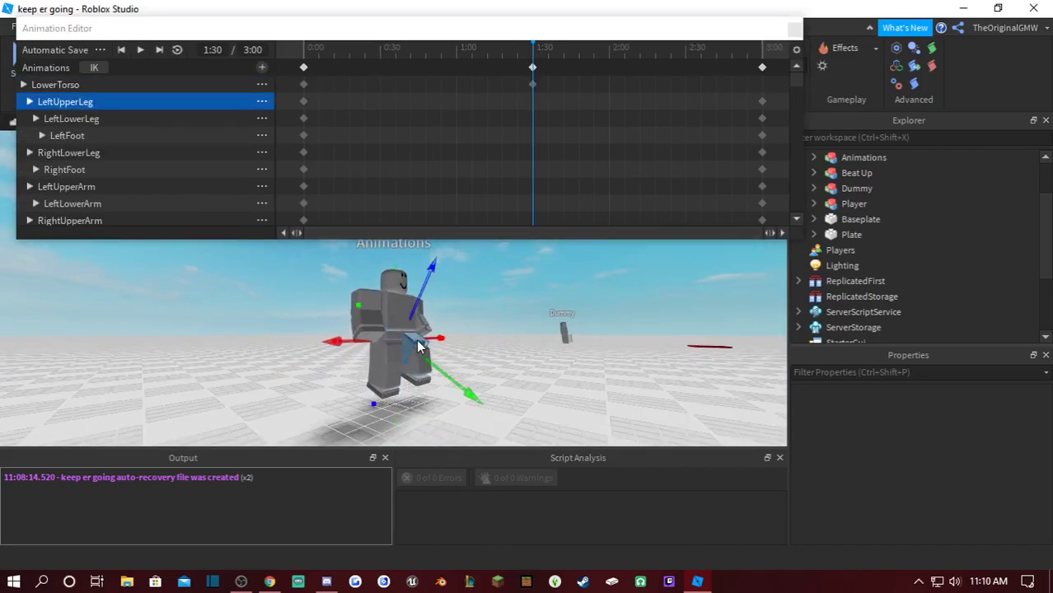
key(r)
right_drag(417, 351, 423, 341)
scroll(423, 340, up, 2)
drag(342, 277, 322, 262)
click(308, 376)
drag(399, 333, 385, 389)
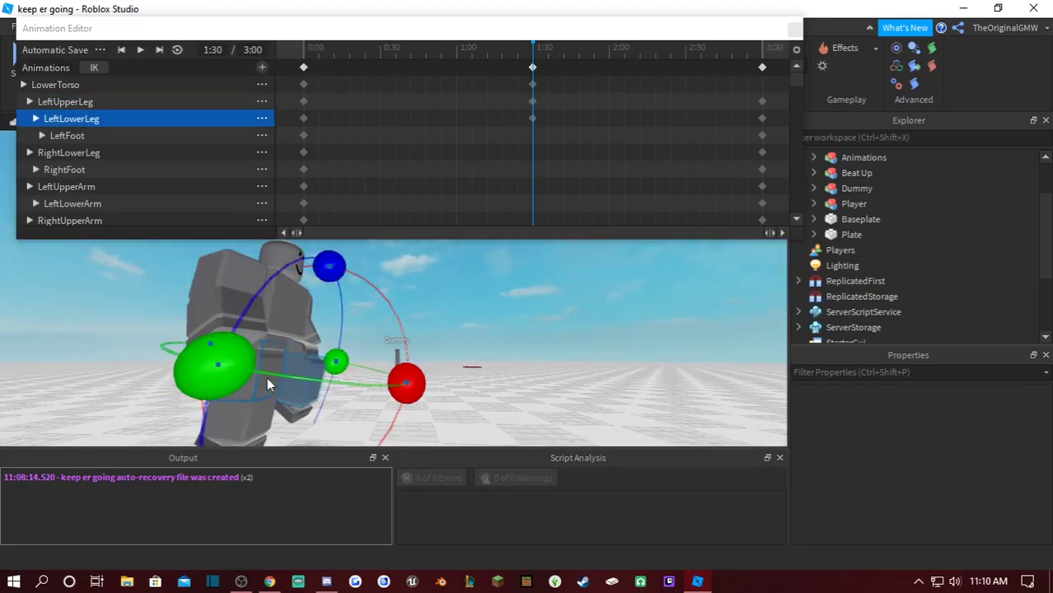
Rotate the rig's right upper leg slightly at 1:30
click(263, 379)
scroll(271, 377, up, 2)
drag(311, 376, 293, 412)
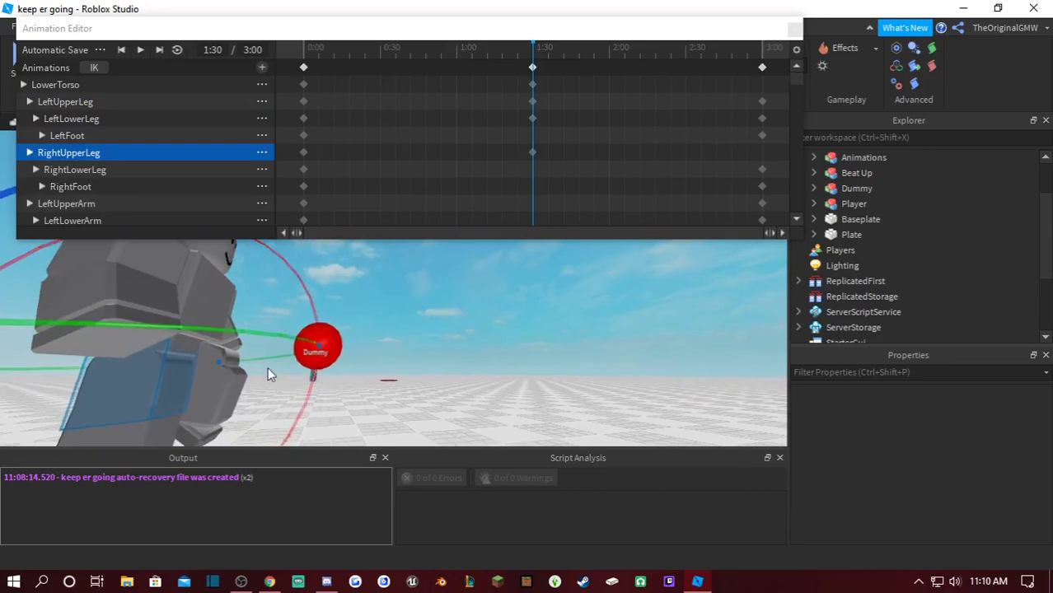
scroll(269, 369, down, 3)
scroll(268, 369, up, 3)
Rotate the rig's right lower leg and right foot slightly at 1:30
click(227, 392)
scroll(258, 384, down, 3)
scroll(257, 385, up, 3)
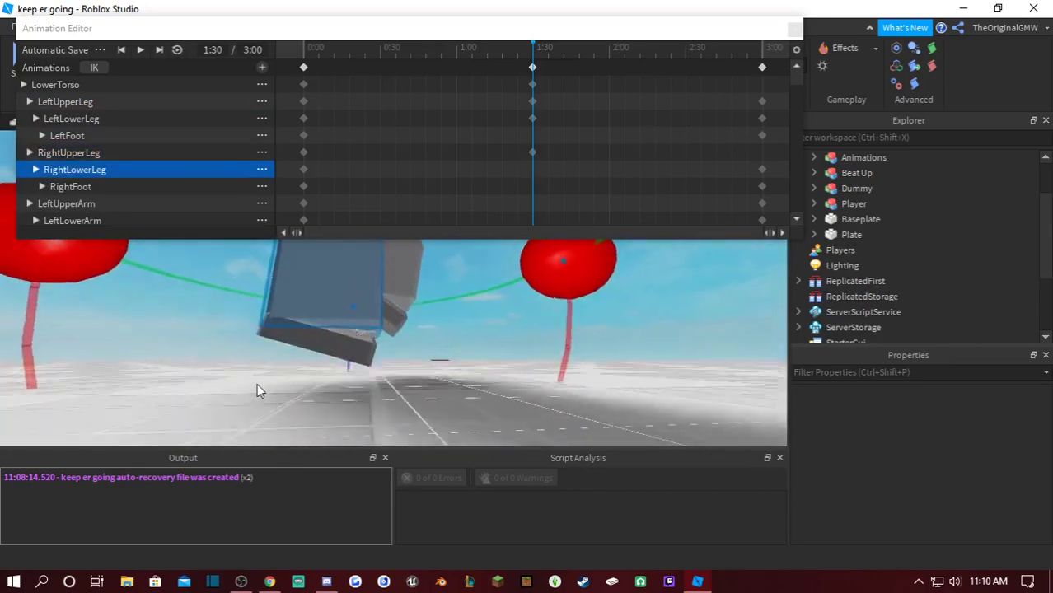
scroll(257, 385, down, 2)
drag(491, 282, 484, 313)
click(371, 324)
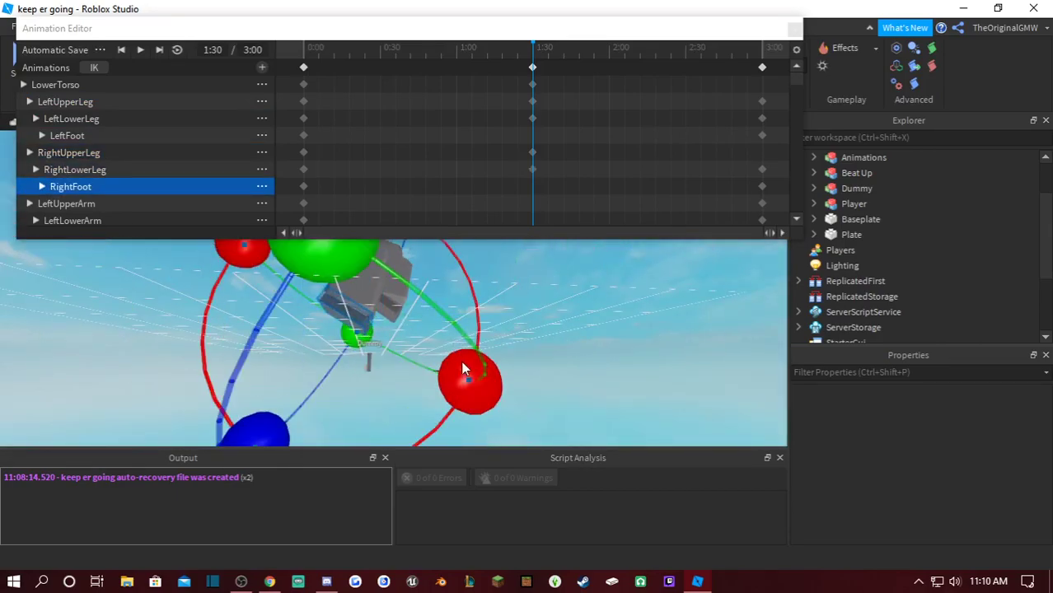
drag(463, 367, 451, 400)
Rotate the rig's left upper arm and right upper arm at 1:30, swinging the right one slightly outward
click(481, 321)
right_drag(482, 322, 482, 322)
scroll(481, 321, up, 2)
click(430, 315)
scroll(430, 304, down, 2)
key(r)
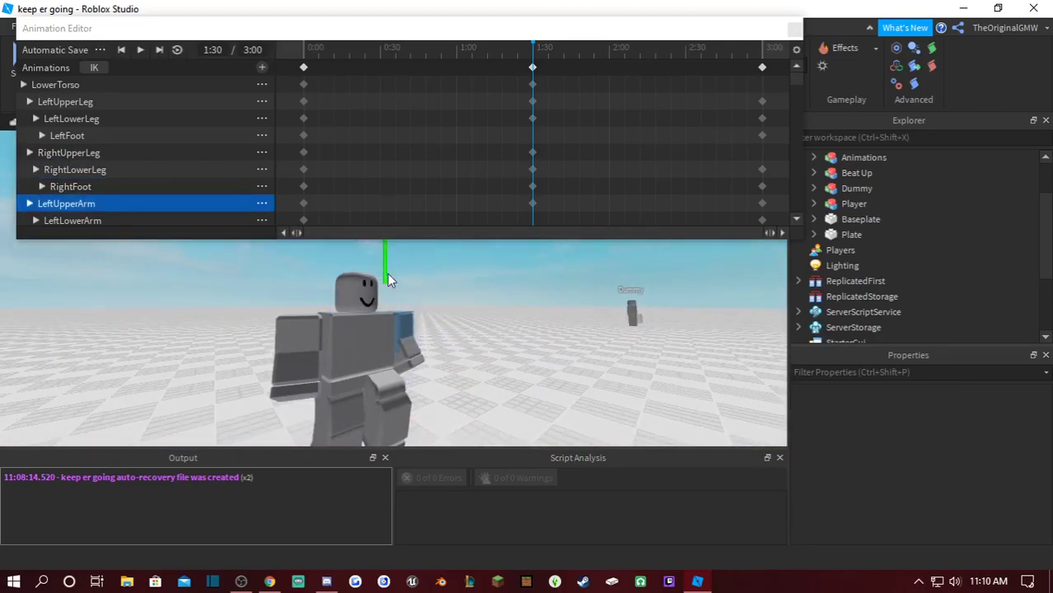
click(295, 350)
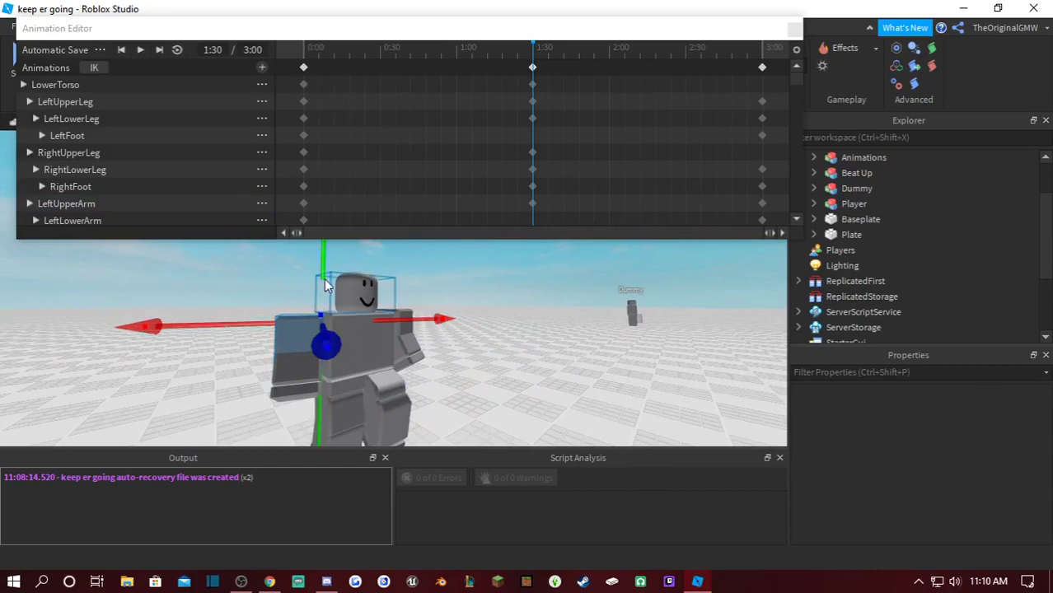
key(ctrl+4)
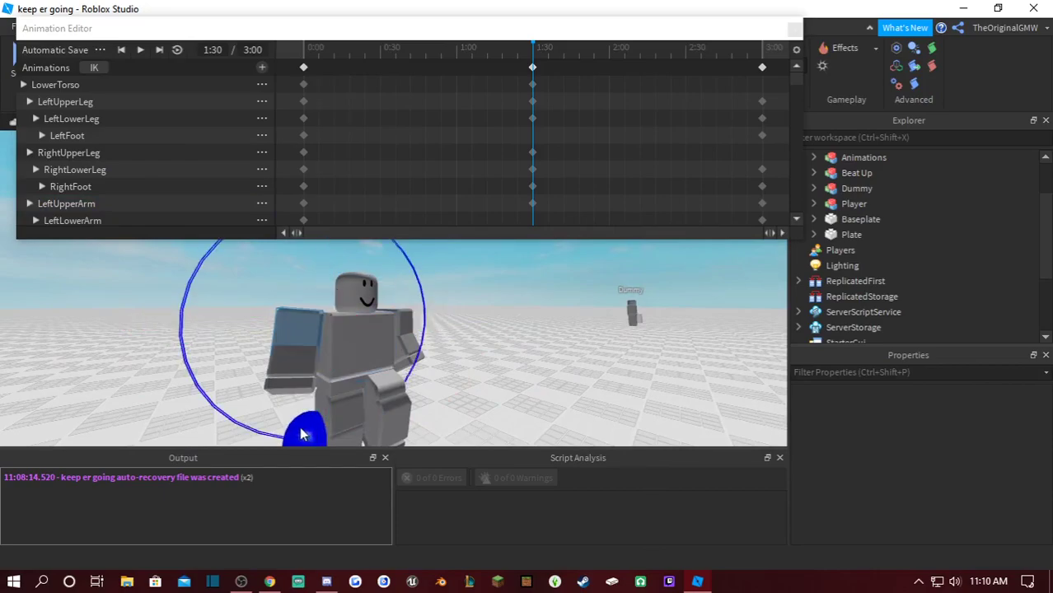
drag(300, 428, 294, 430)
Swing the rig's left upper arm outward from the torso at 1:30
right_drag(397, 375, 397, 375)
scroll(361, 320, up, 1)
click(335, 301)
click(344, 325)
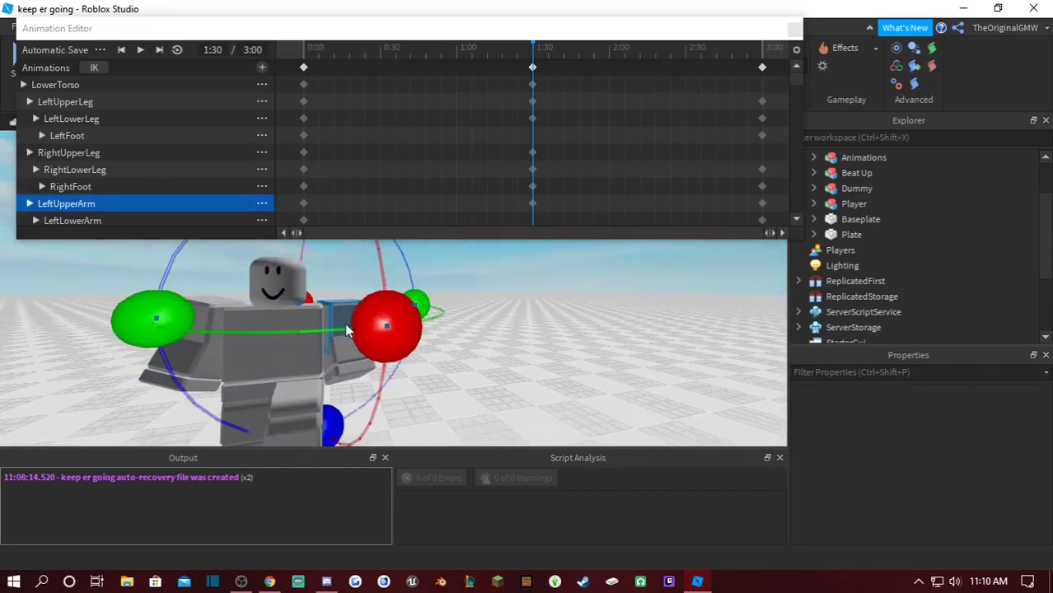
drag(336, 420, 355, 418)
Rotate the rig's head slightly at 1:30 and deselect it
click(276, 287)
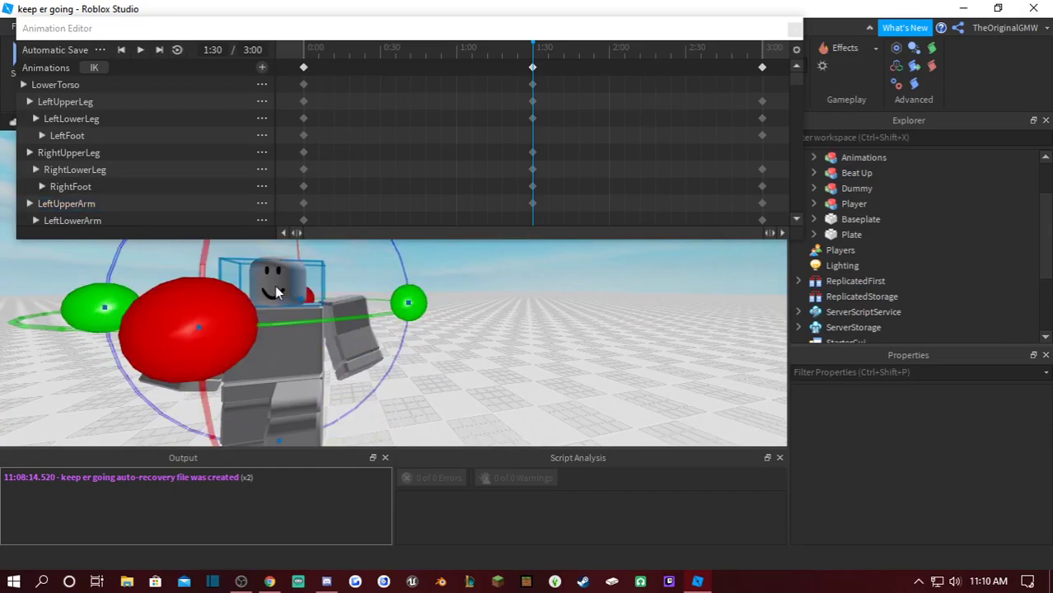
right_drag(264, 273, 275, 278)
scroll(275, 278, down, 2)
drag(383, 298, 387, 290)
click(432, 301)
right_drag(428, 302, 429, 301)
scroll(429, 301, up, 3)
scroll(430, 301, down, 2)
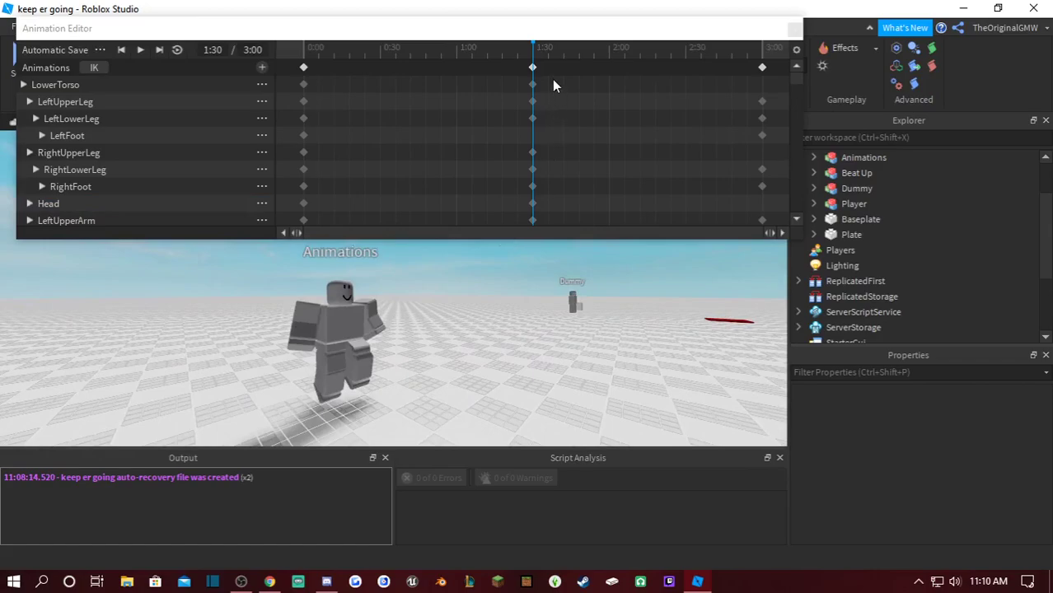
Return the playhead to 0:00 and reduce the Animation Editor's height to show more of the rig
drag(489, 49, 231, 66)
right_drag(491, 273, 493, 275)
scroll(492, 273, up, 2)
scroll(493, 274, down, 2)
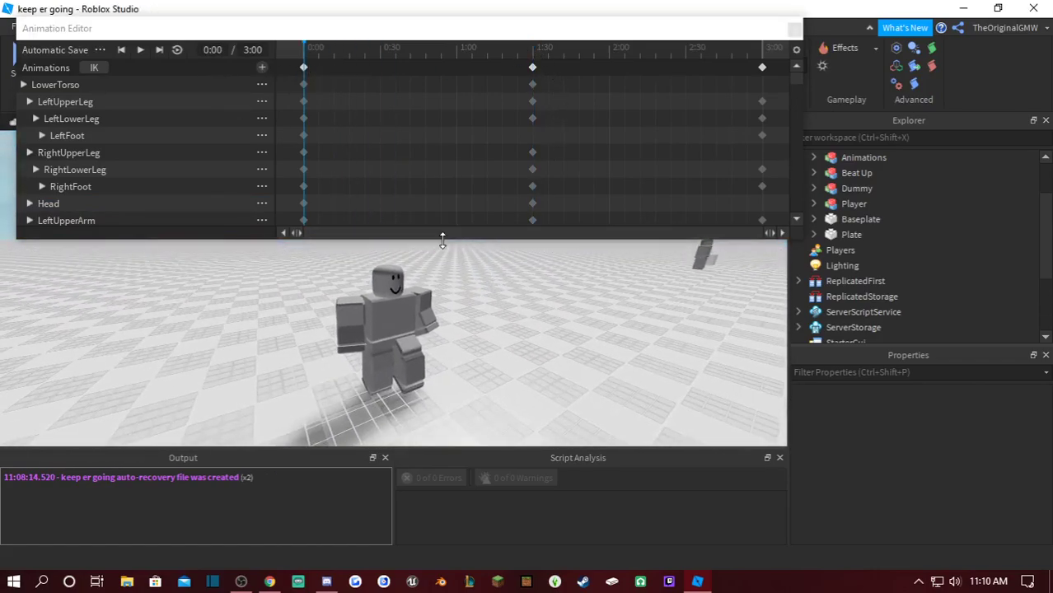
drag(443, 240, 440, 198)
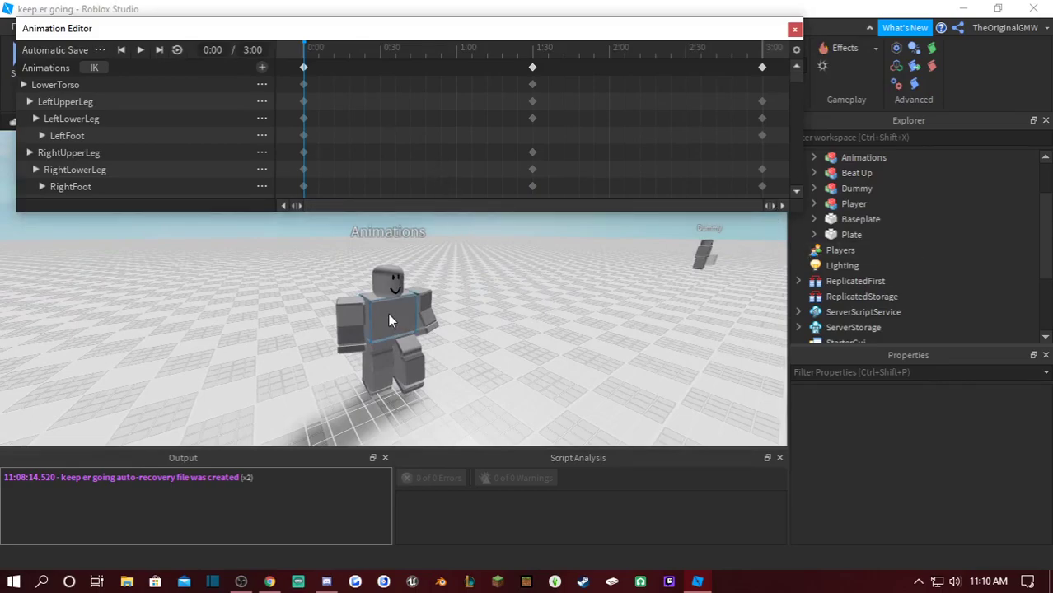
right_drag(453, 307, 453, 307)
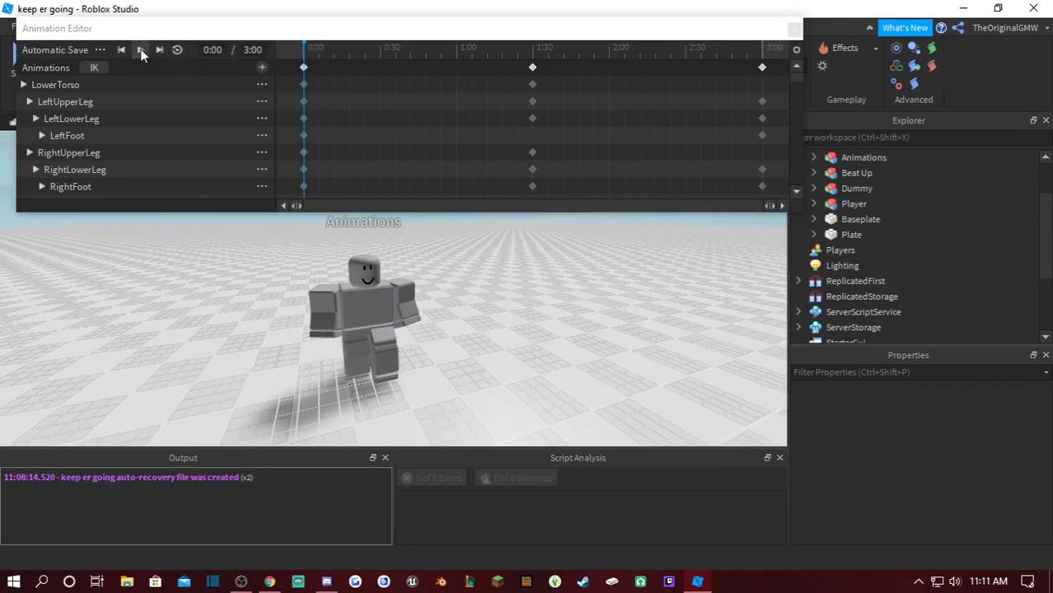
Play the animation from 0:00 and examine the rig's motion from several distances
scroll(466, 291, down, 3)
right_drag(466, 290, 466, 291)
key(space)
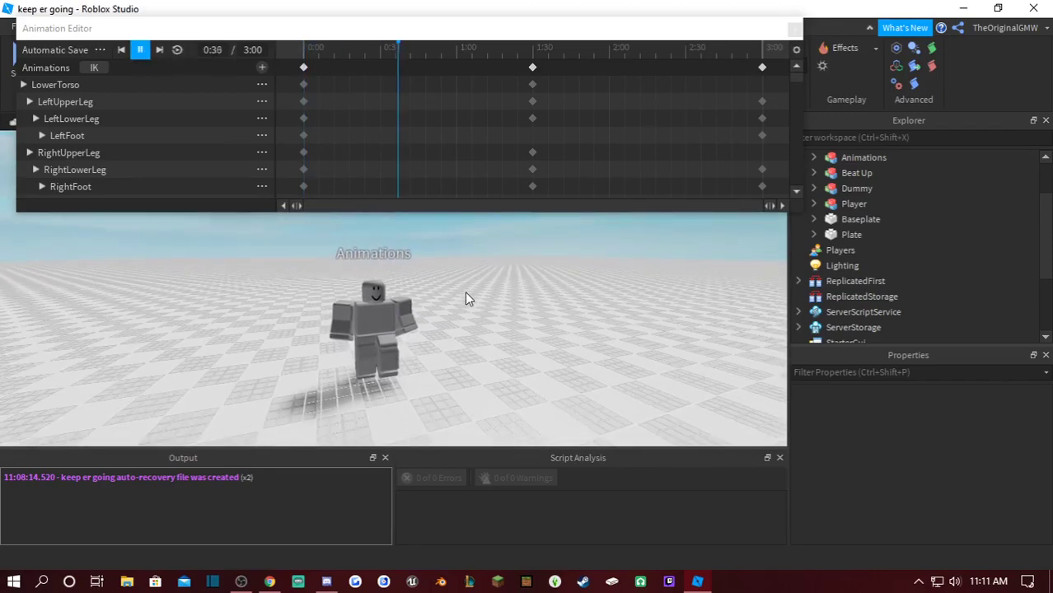
scroll(301, 315, up, 2)
scroll(445, 333, down, 3)
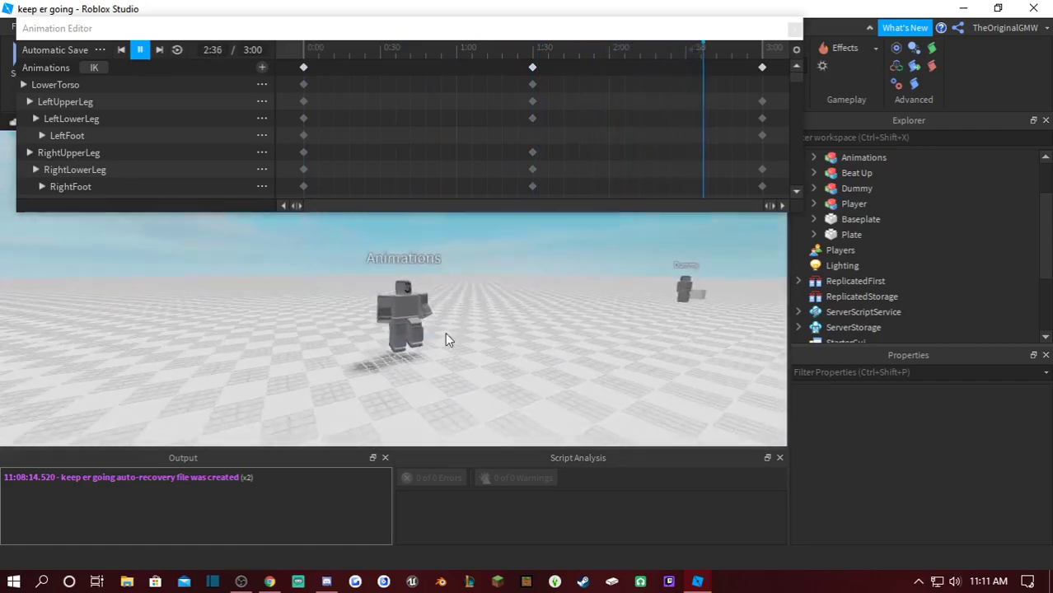
scroll(445, 334, up, 4)
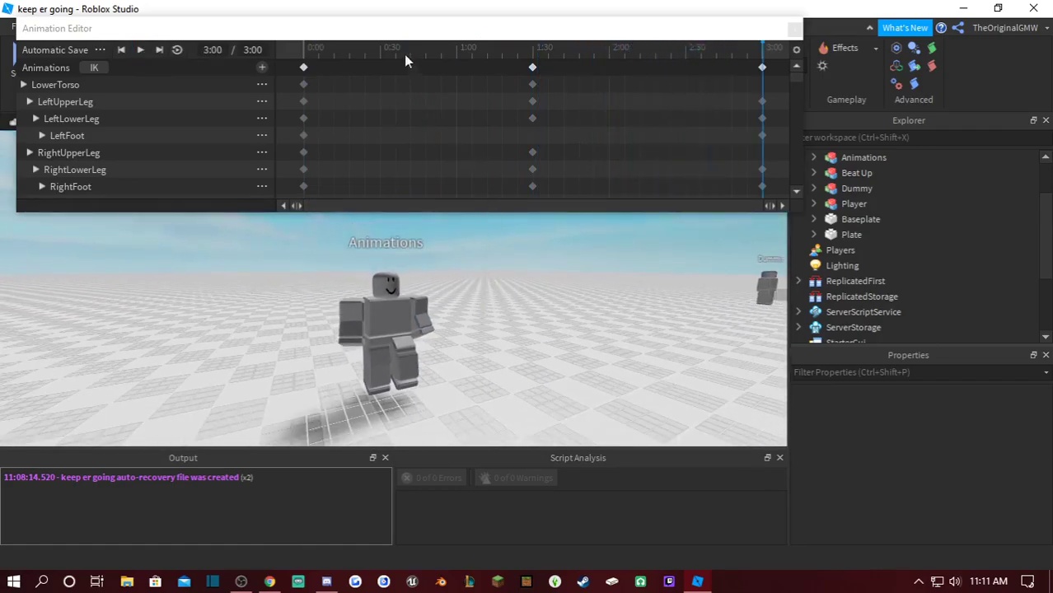
key(space)
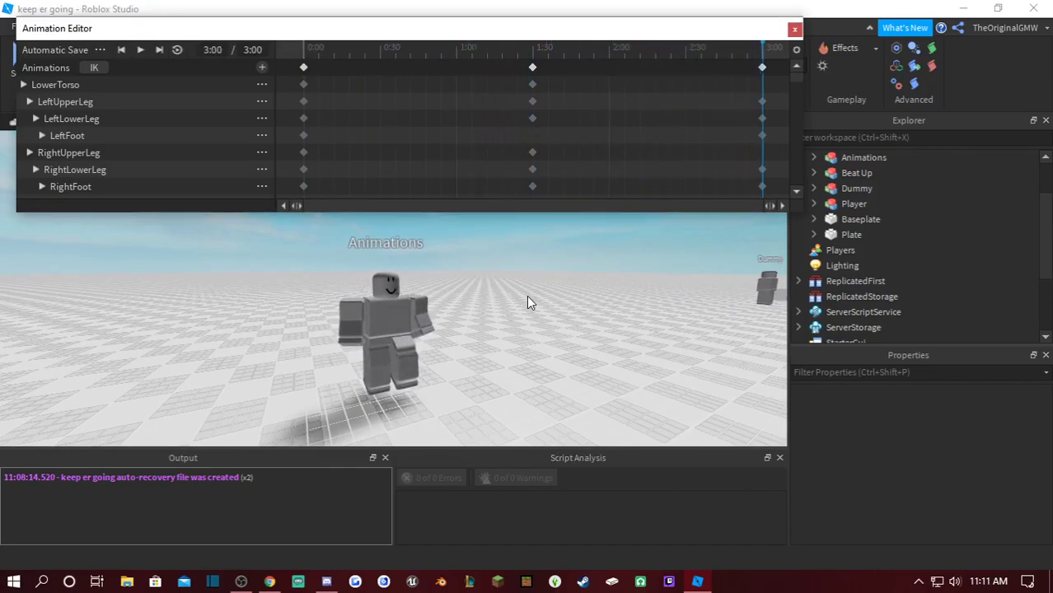
Delete all keyframes at 3:00 and replace them with a copy of the keyframes at 0:00
click(762, 67)
key(Delete)
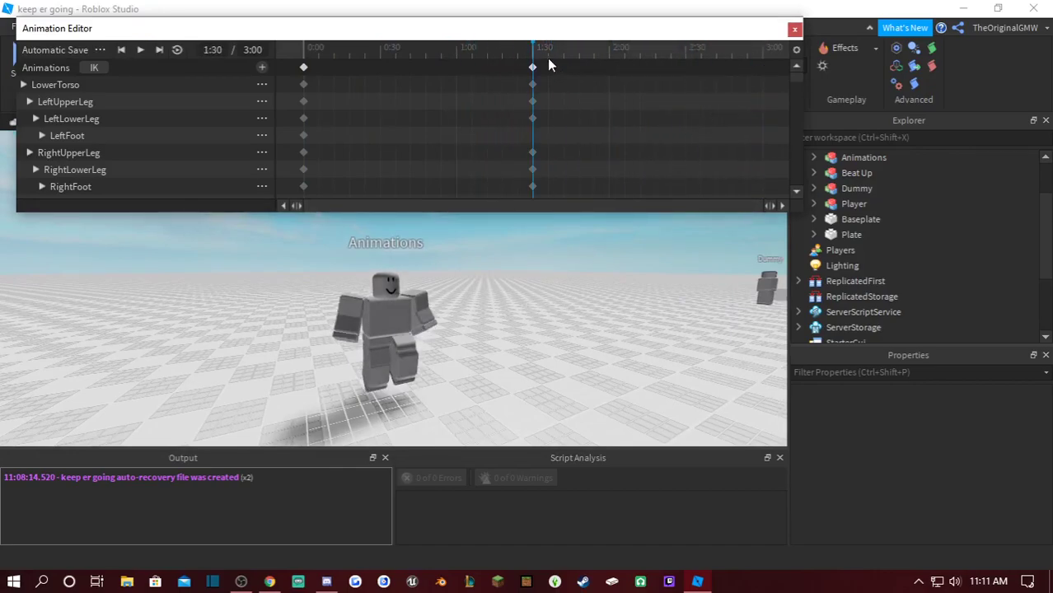
click(309, 53)
click(303, 68)
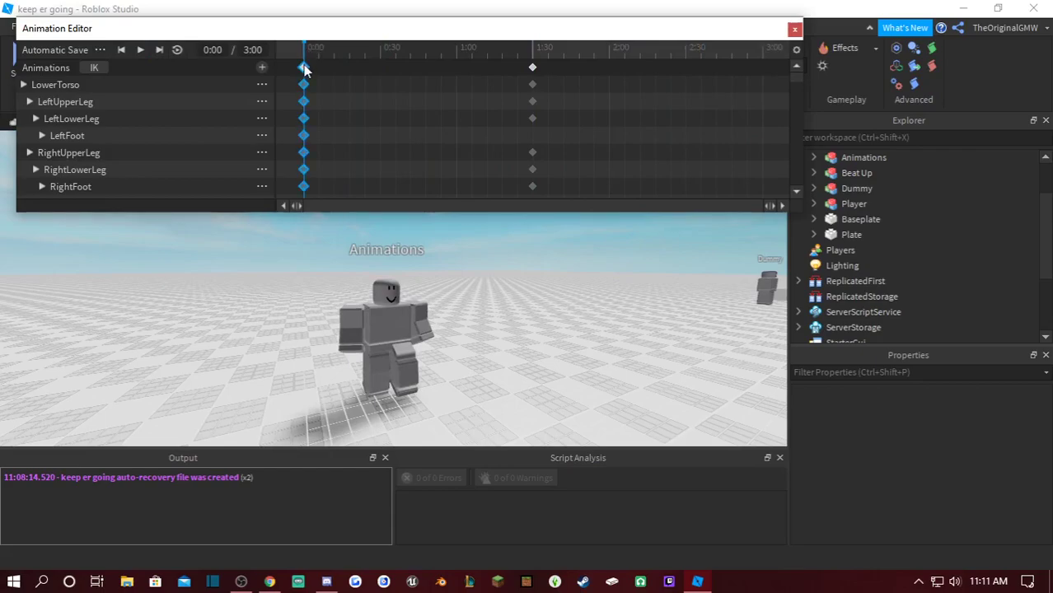
drag(306, 56, 500, 59)
key(ctrl+v)
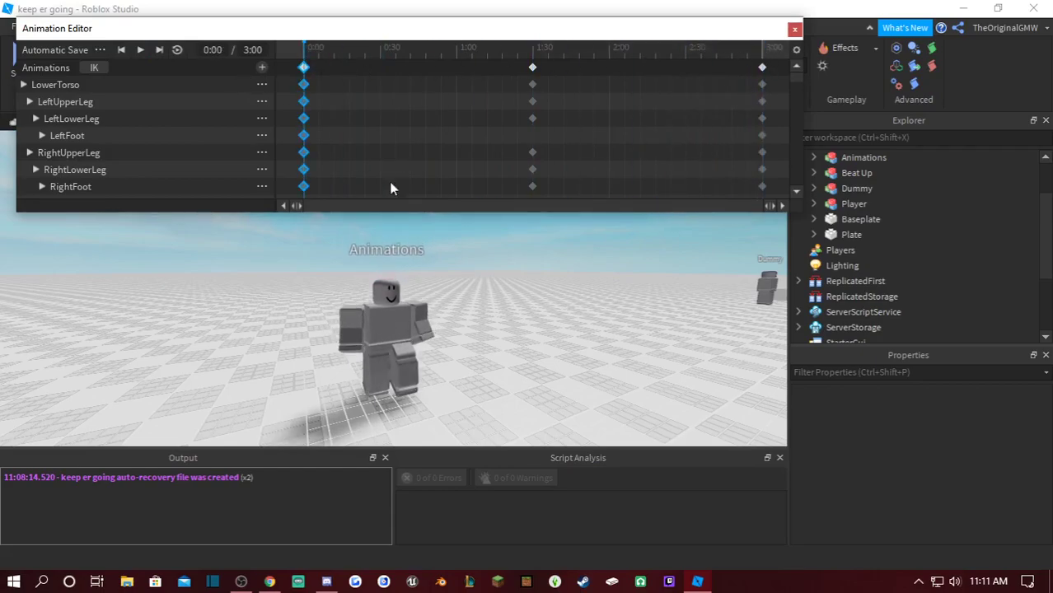
Turn on looping, play the animation to review the repeating motion, and pause it
key(space)
drag(381, 52, 266, 49)
click(177, 51)
click(178, 51)
key(space)
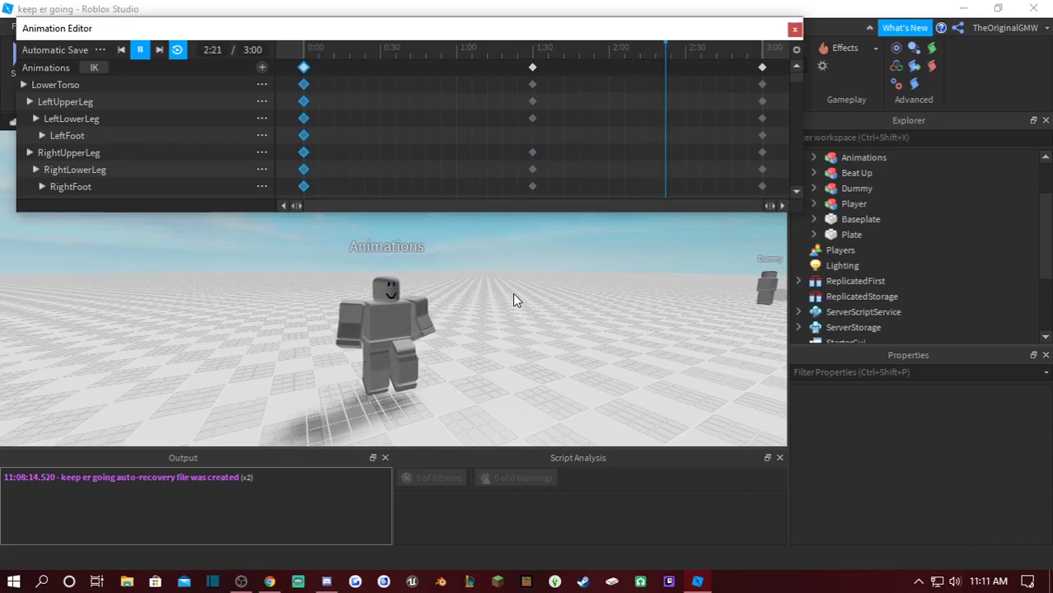
click(138, 51)
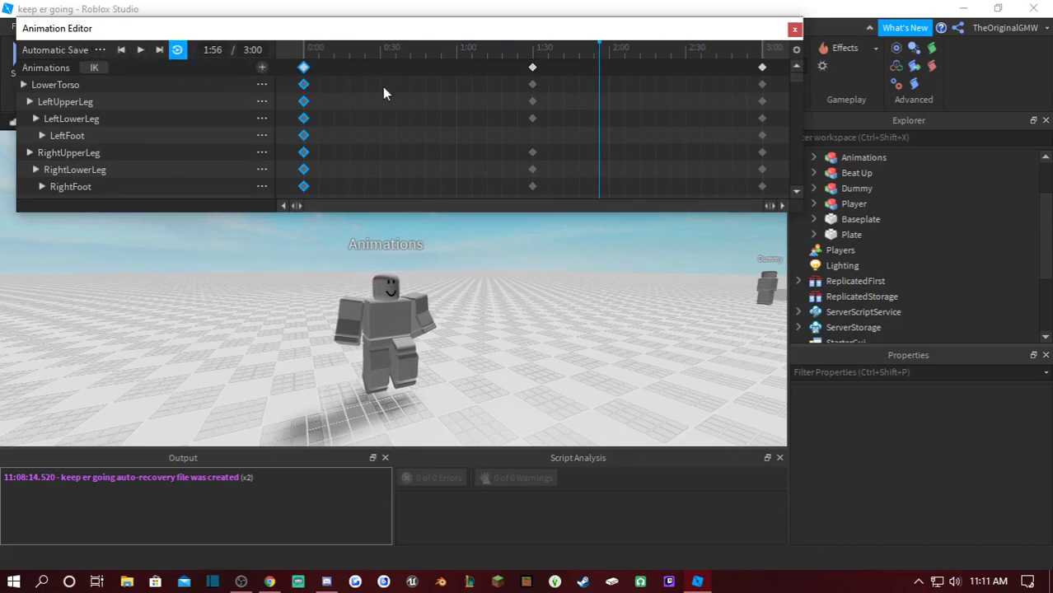
Check the timeline settings and save the animation under its current name, Automatic Save
click(796, 51)
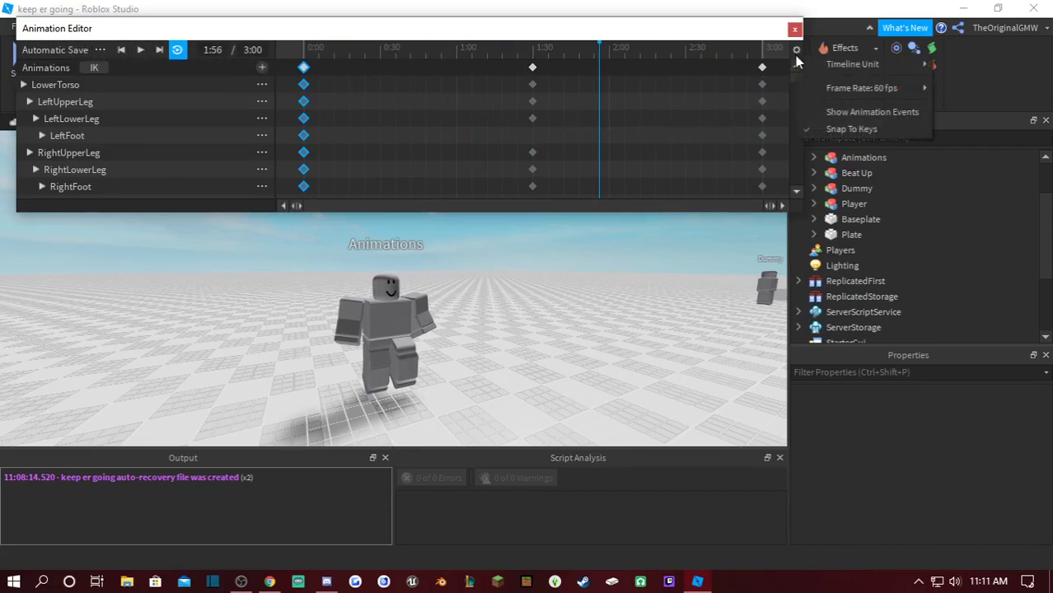
click(305, 39)
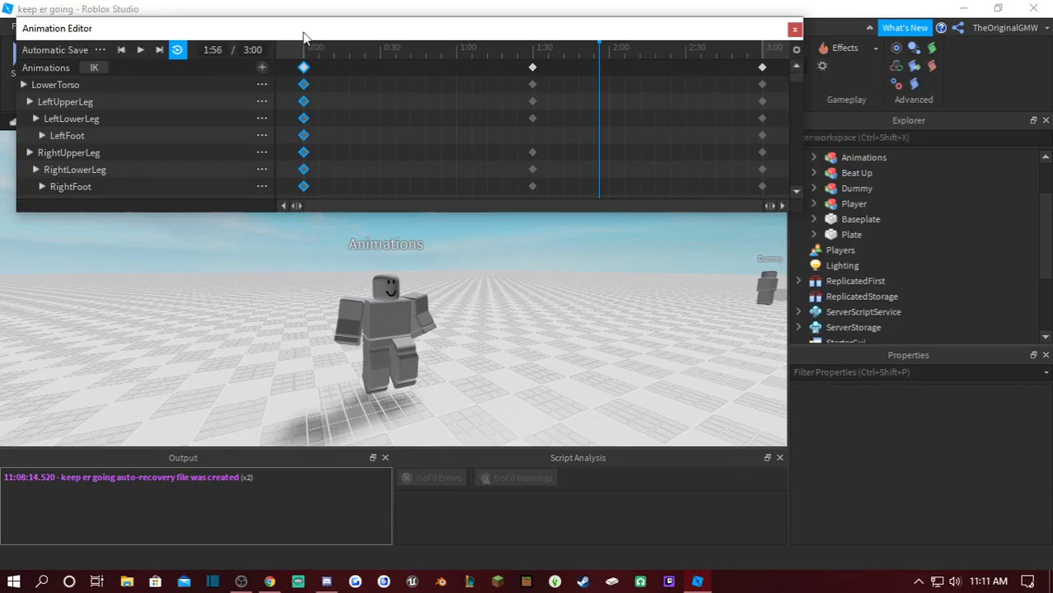
click(99, 50)
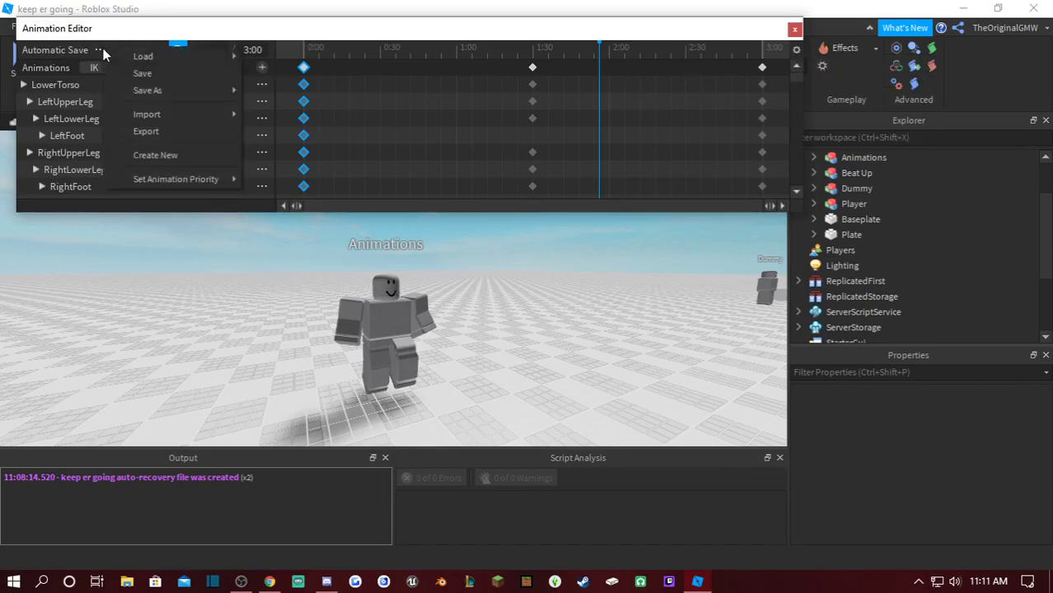
click(143, 74)
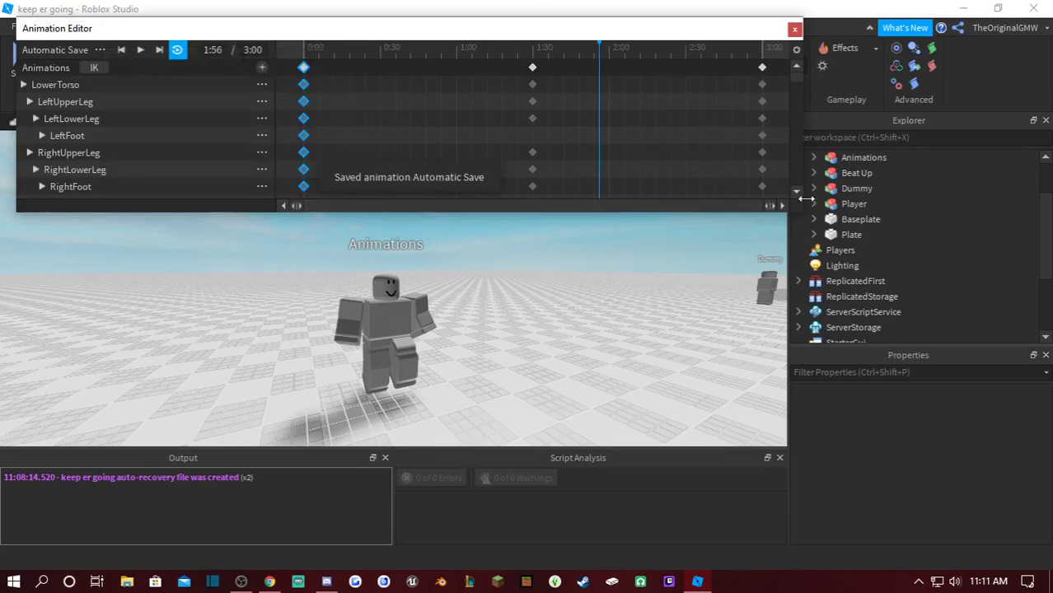
Select the Animations rig and inspect the saved clips in its AnimSaves model
click(853, 189)
click(833, 161)
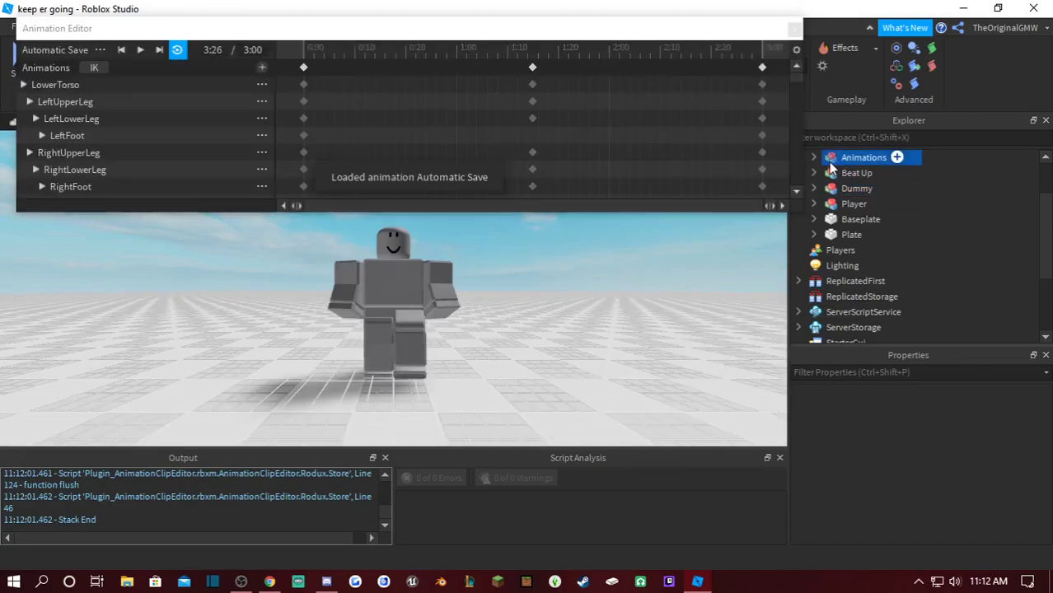
click(816, 158)
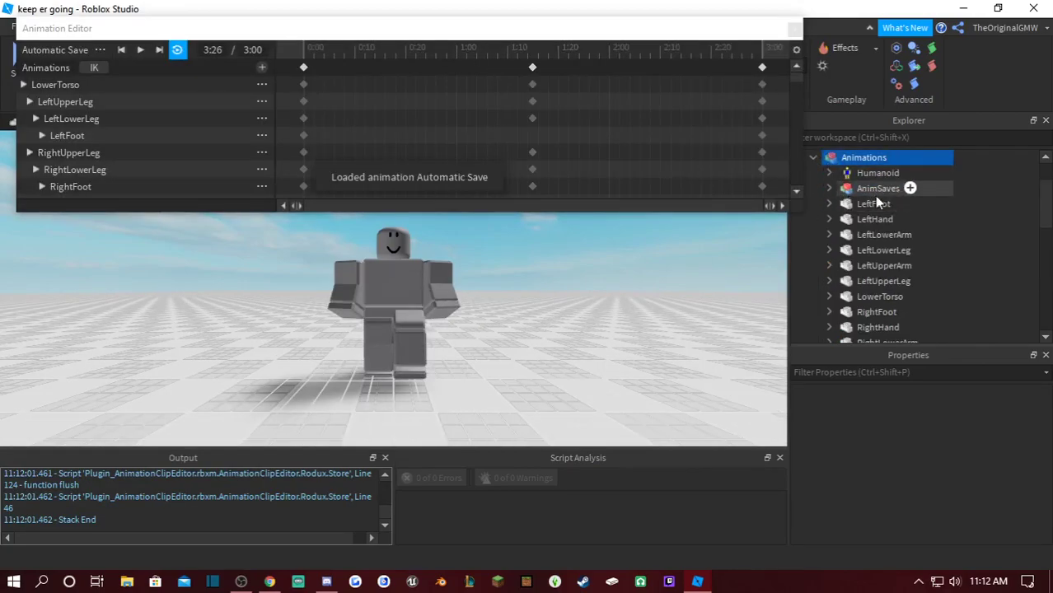
click(828, 188)
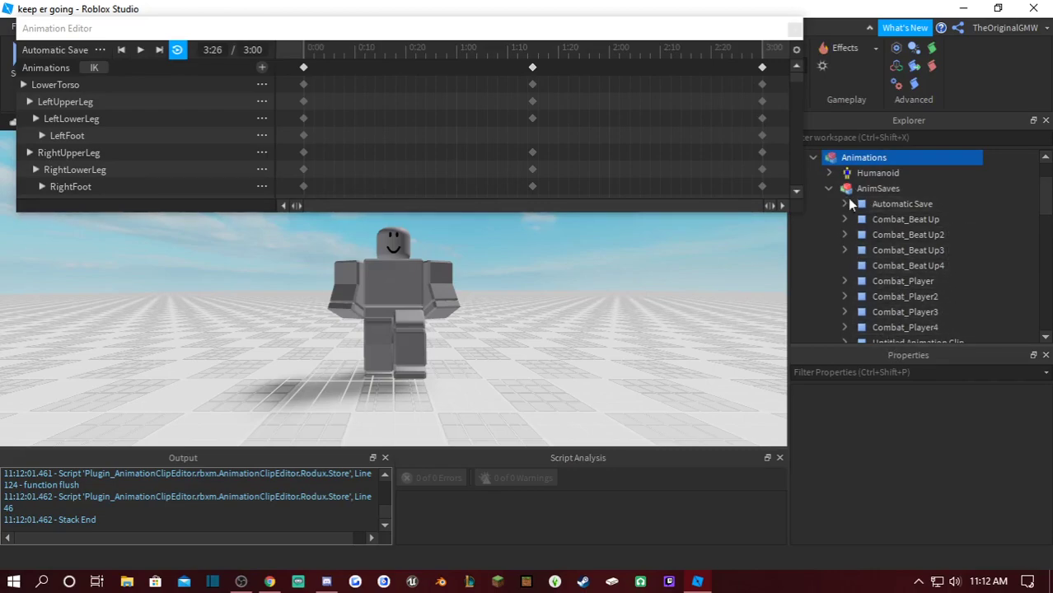
click(830, 189)
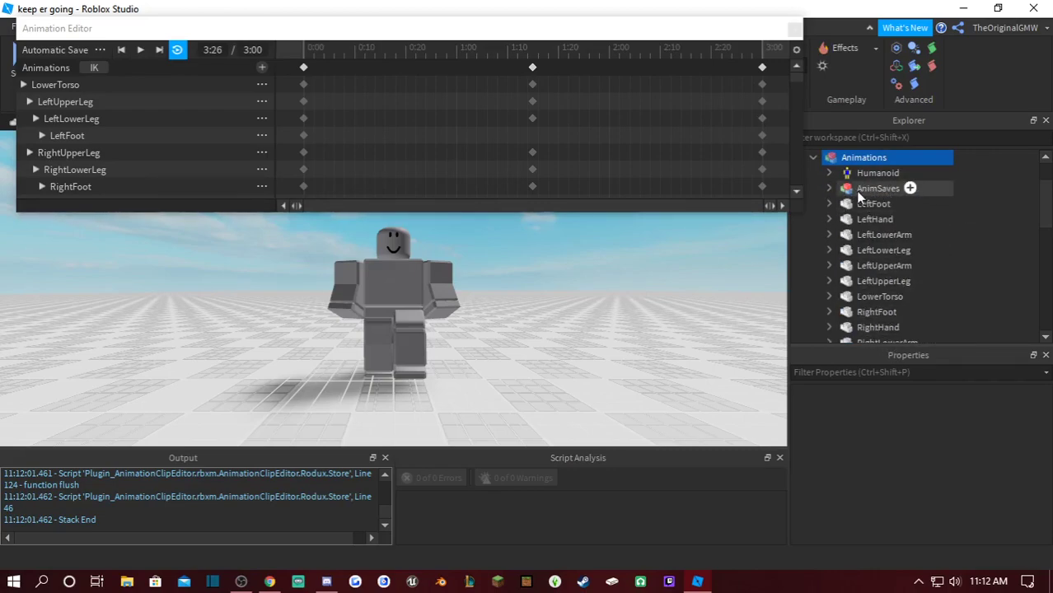
Load the saved Automatic Save clip and scrub the timeline back to 0:00
click(100, 52)
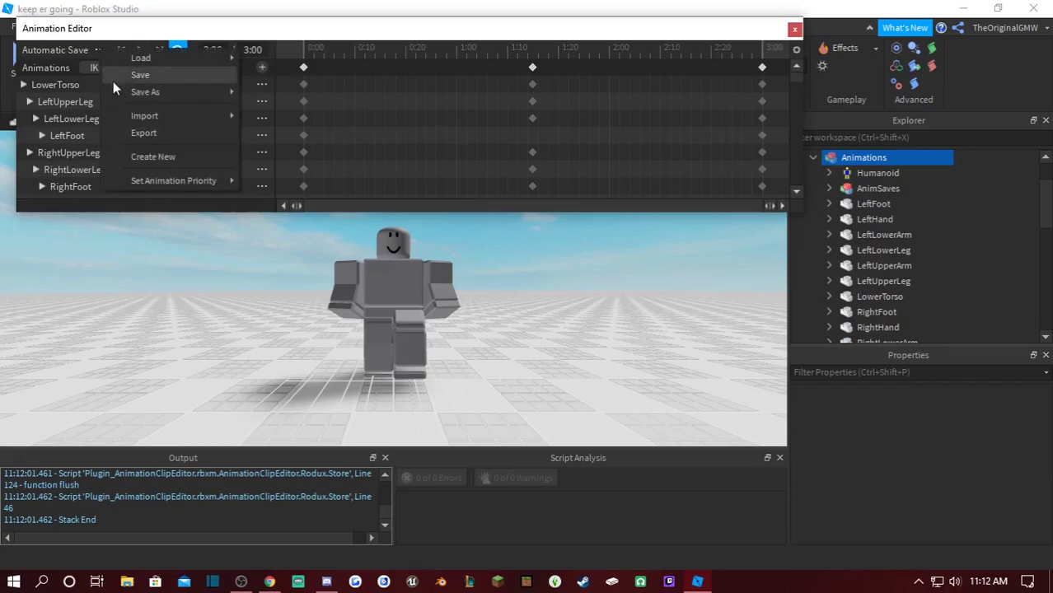
mouse_move(154, 64)
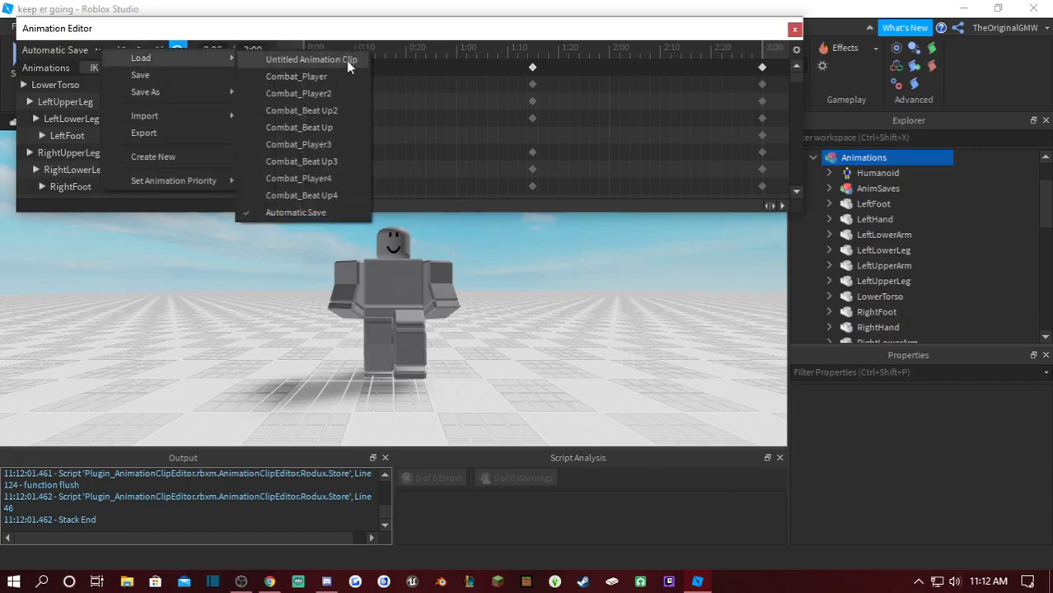
click(301, 212)
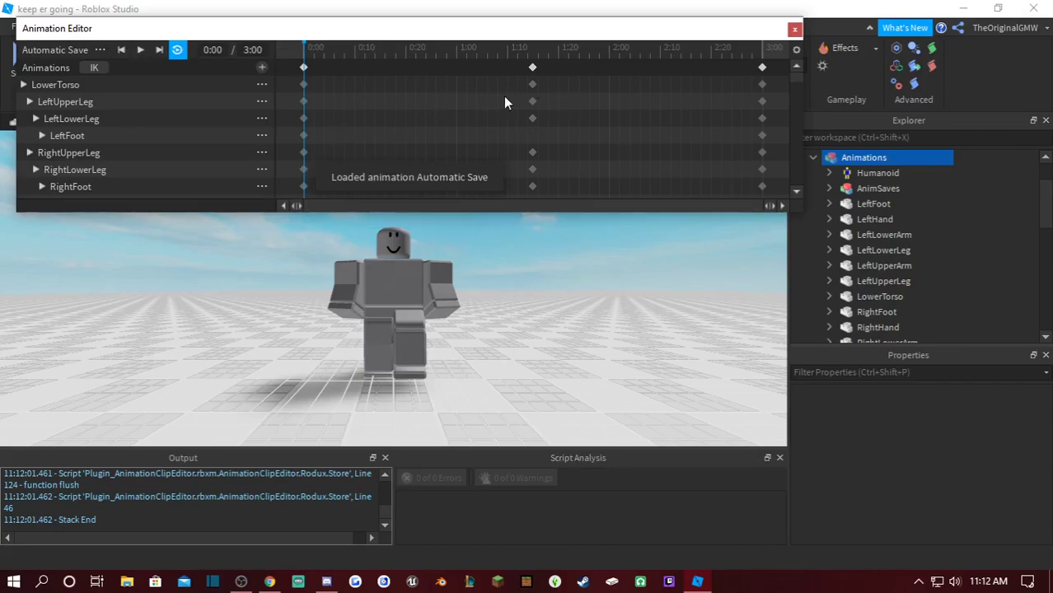
drag(499, 56, 293, 56)
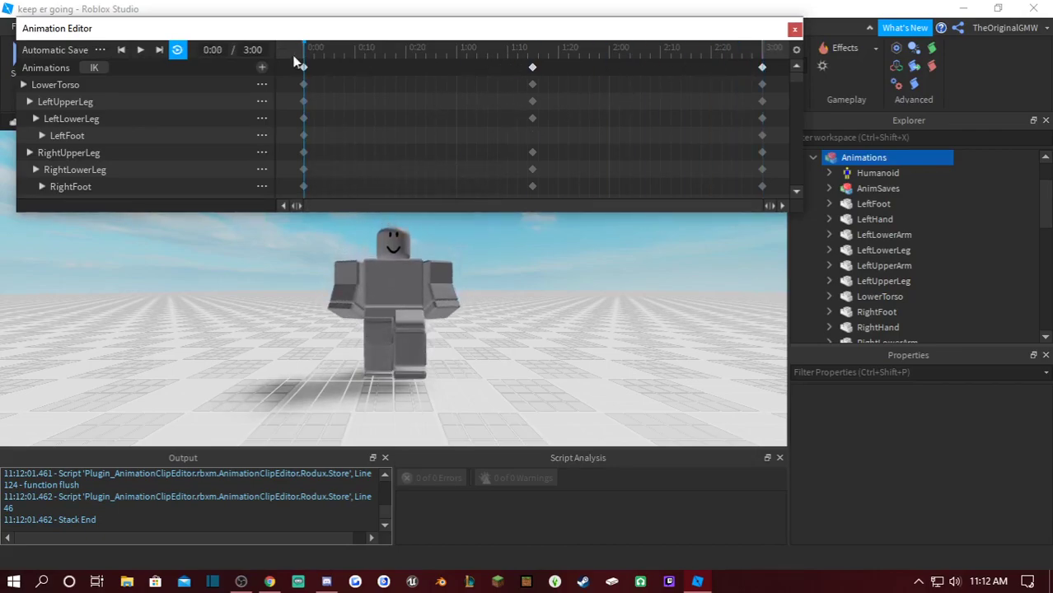
Export the animation to Roblox as a new animation named float
click(100, 50)
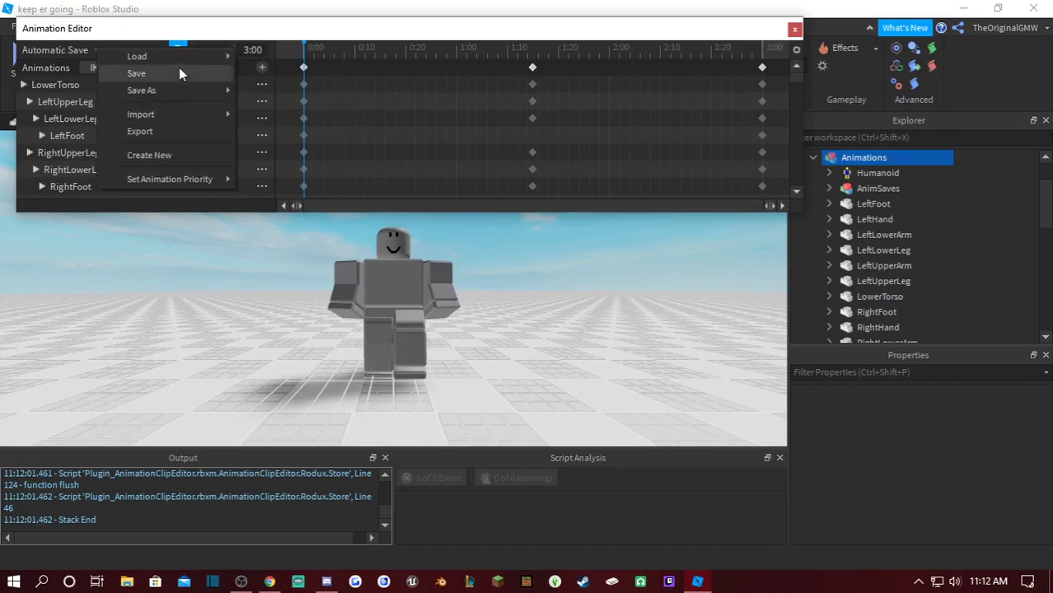
click(165, 131)
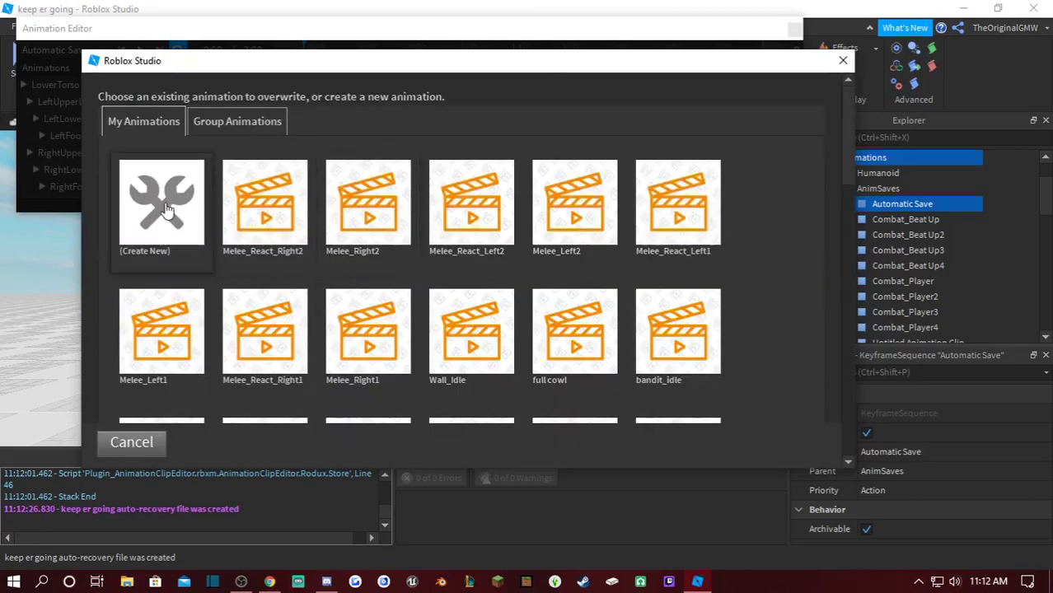
click(163, 207)
text(afgjdsghj)
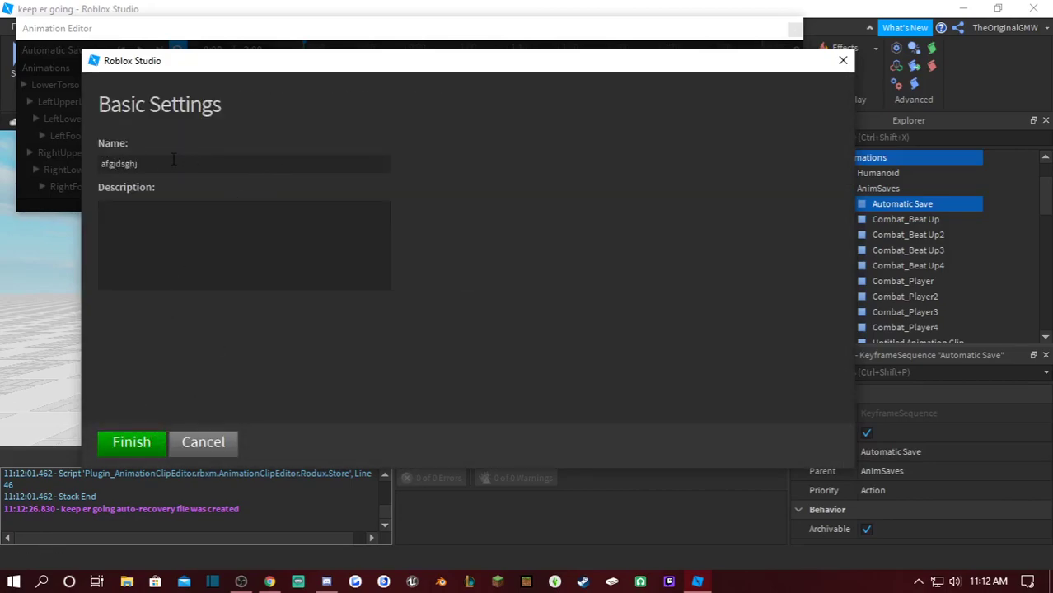
drag(189, 164, 7, 160)
text(float)
click(136, 438)
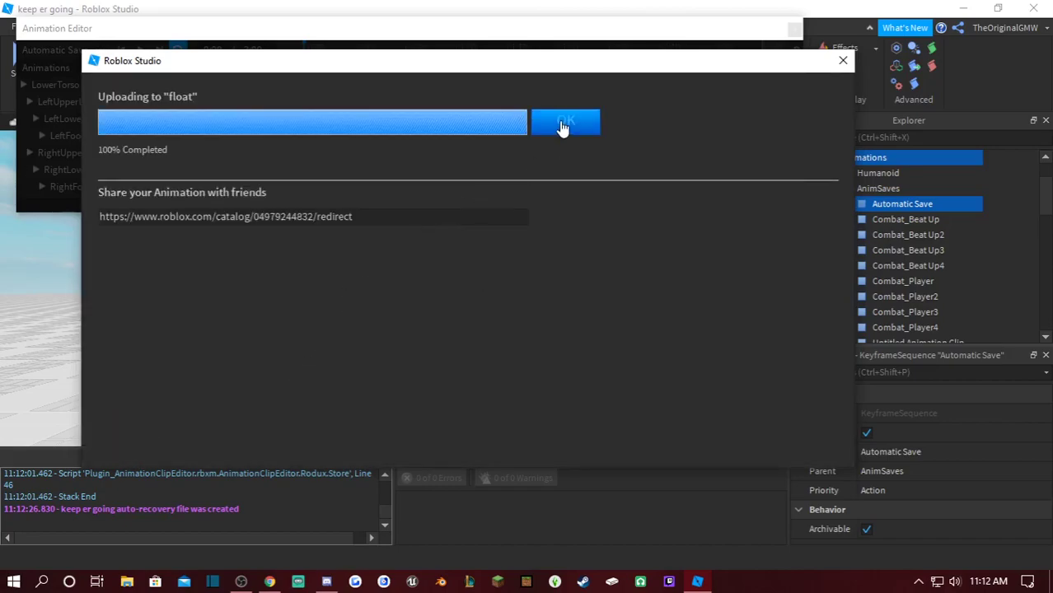
Highlight the asset ID within the uploaded animation's share link, close the upload dialog and resume the Animation Editor
click(296, 217)
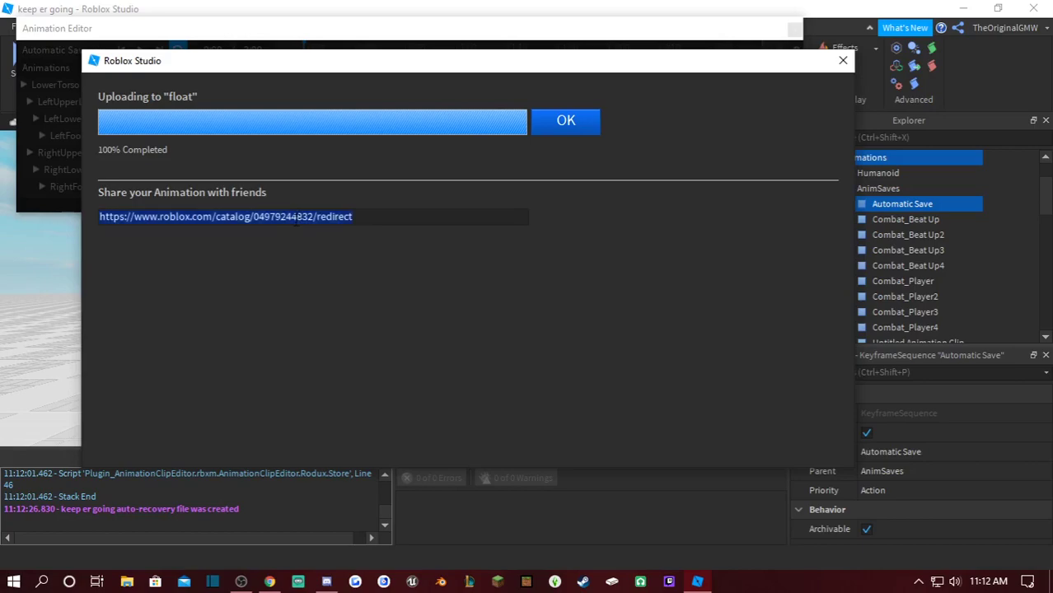
drag(314, 217, 270, 221)
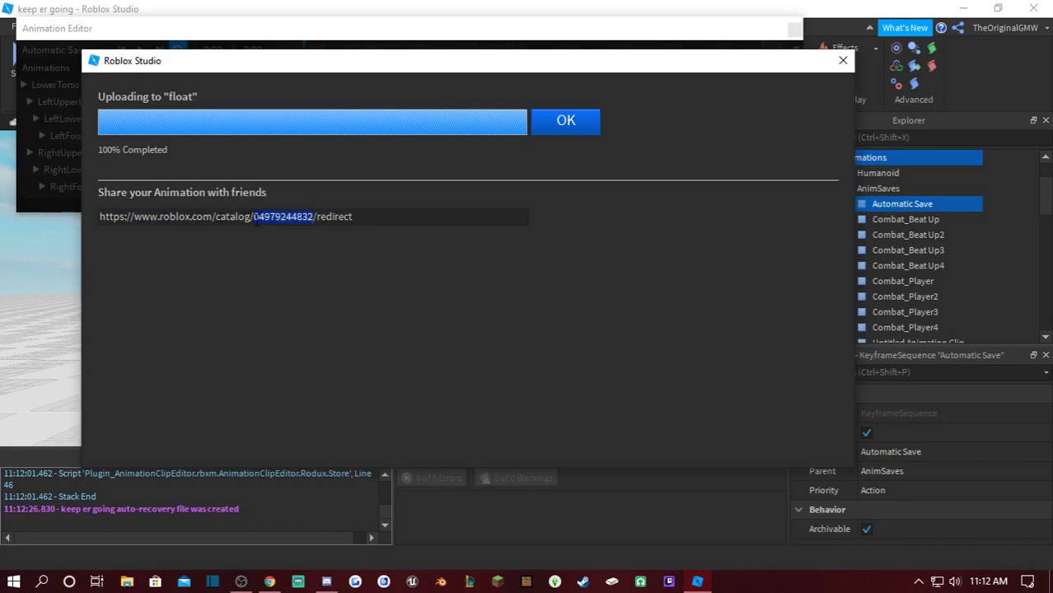
key(ctrl+a)
drag(348, 218, 253, 218)
click(376, 211)
click(314, 221)
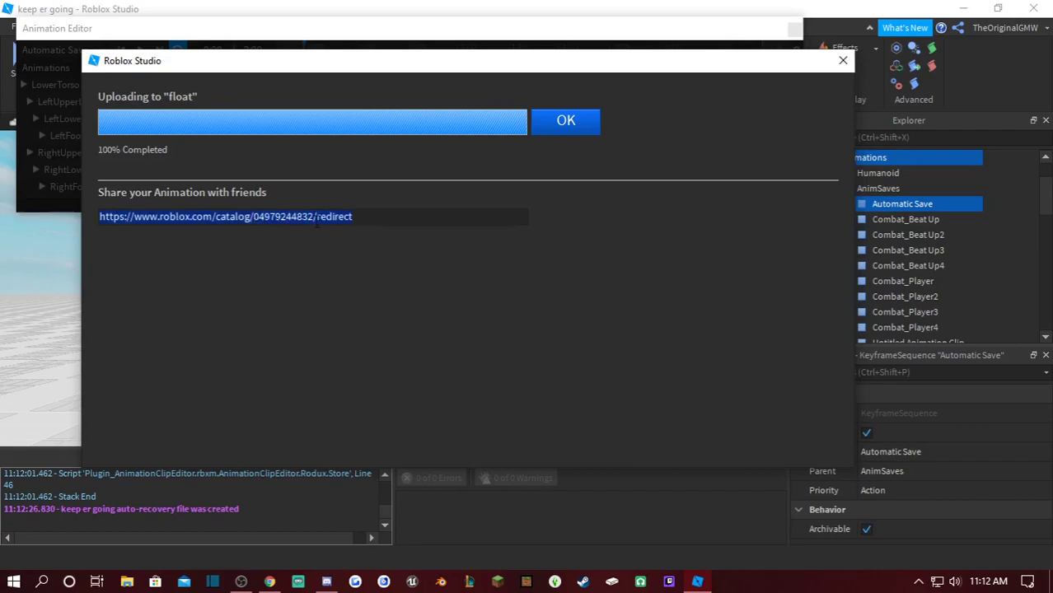
click(572, 123)
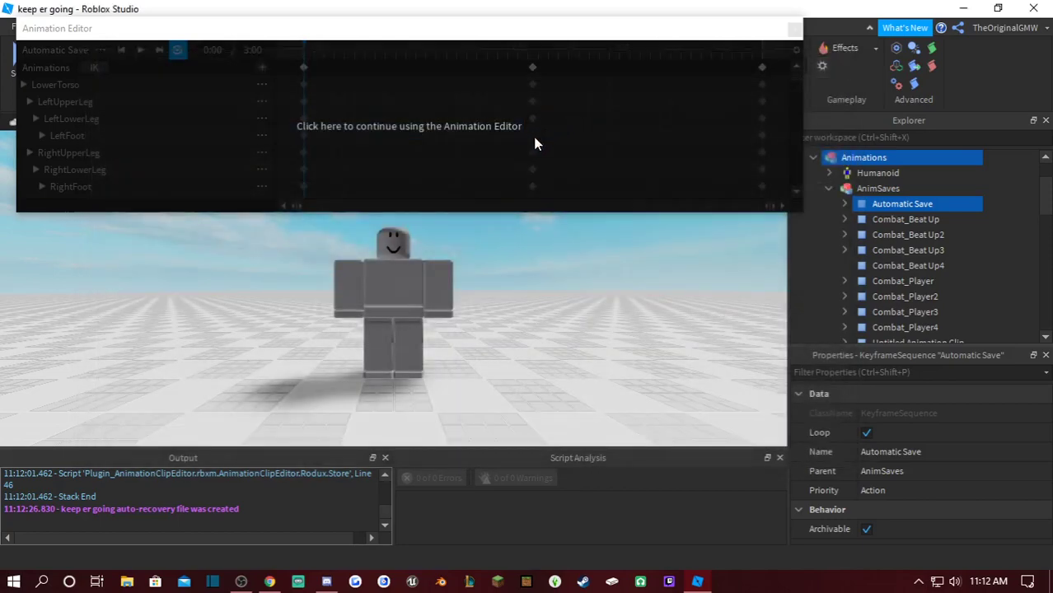
click(476, 142)
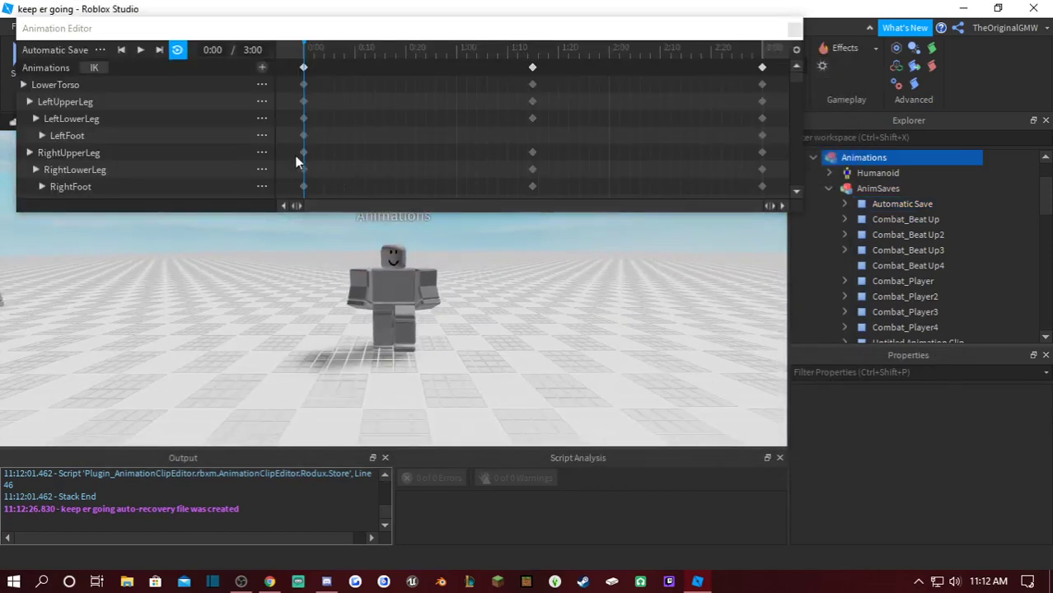
Review the animation priority options for the clip and scrub through the timeline, ending at 0:00
click(100, 51)
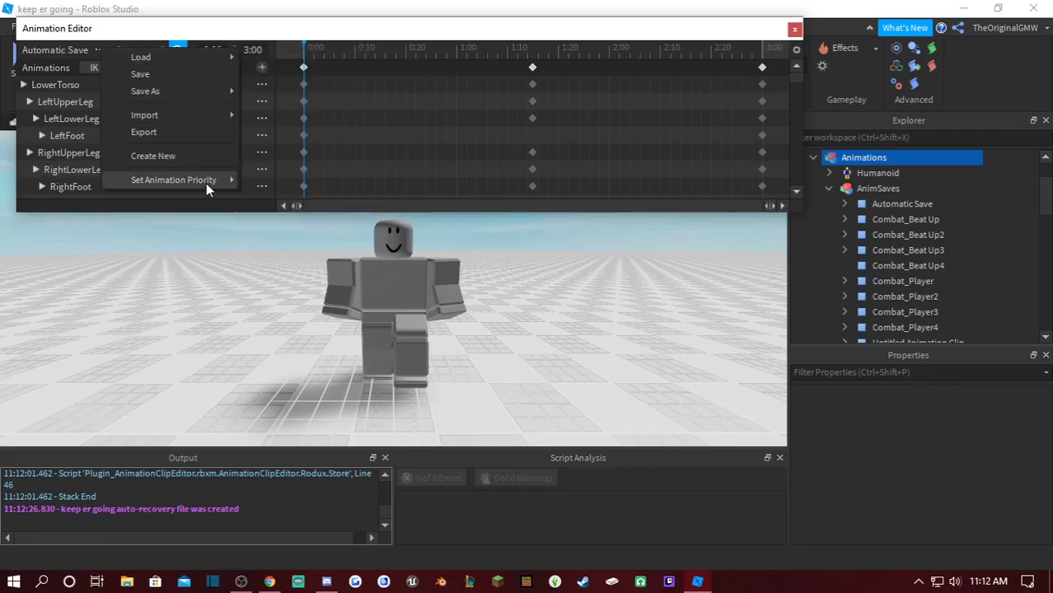
mouse_move(206, 185)
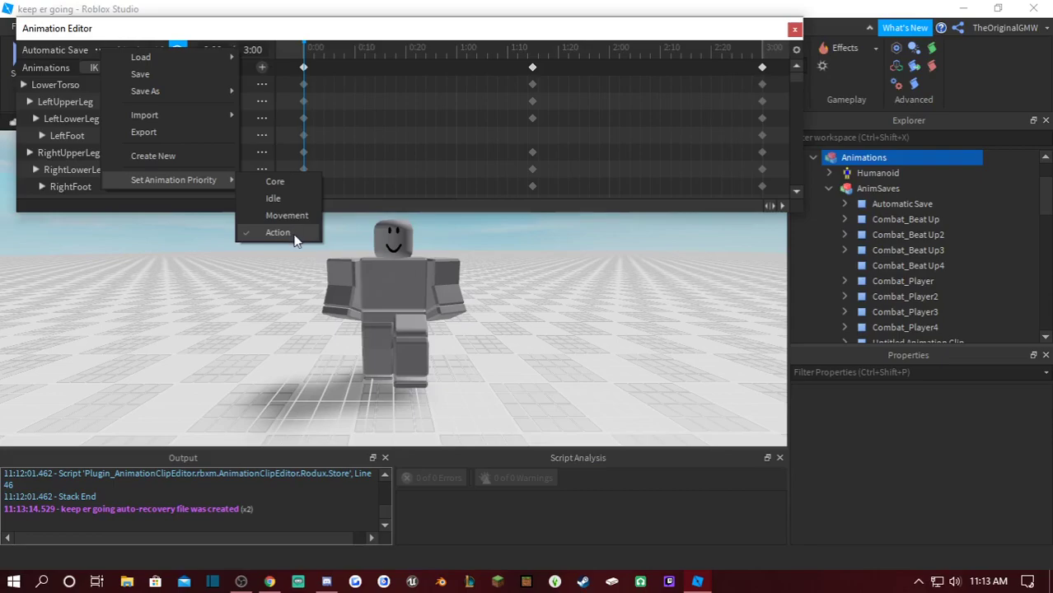
click(471, 256)
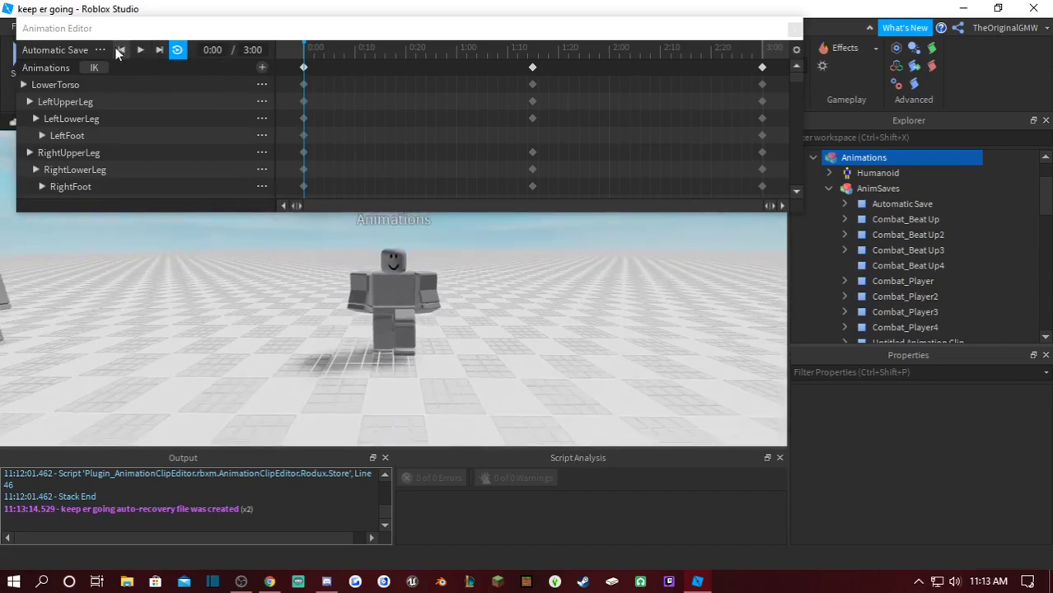
click(100, 49)
mouse_move(178, 176)
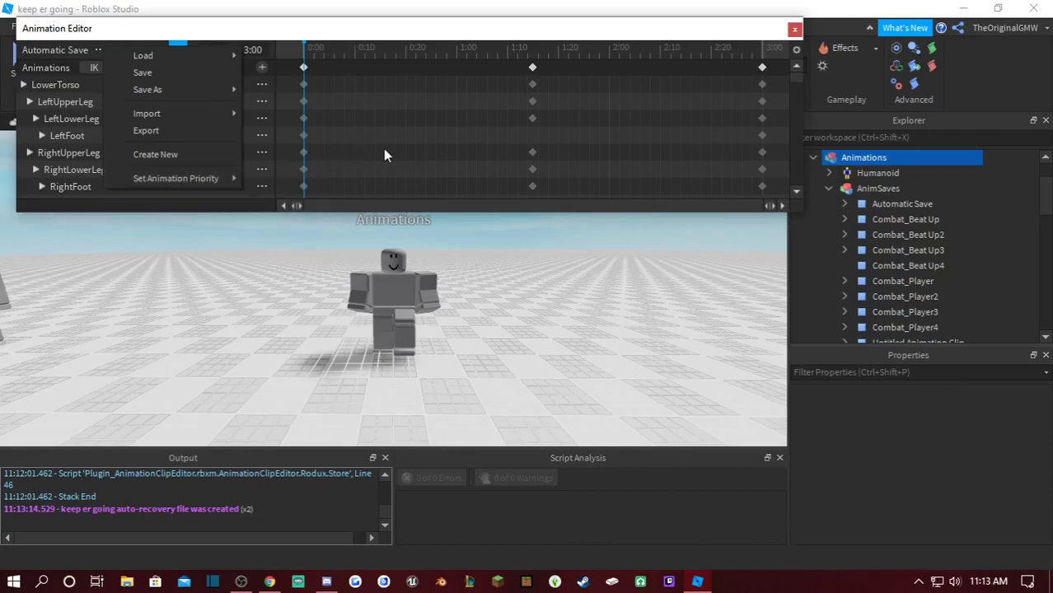
drag(419, 48, 656, 45)
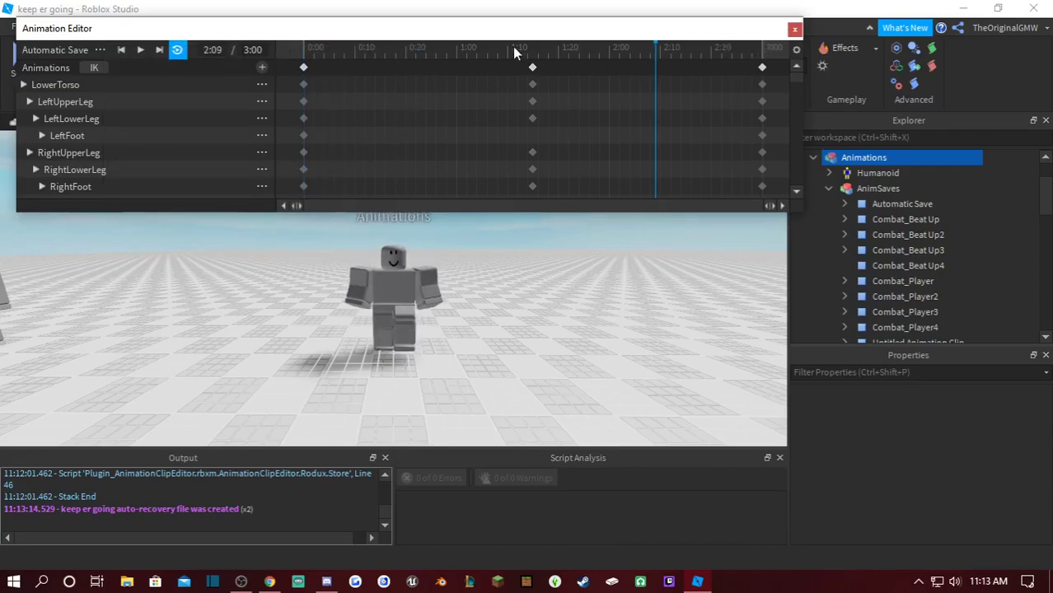
drag(335, 52, 297, 51)
Import the Melee_React_Right2 animation from Roblox onto the rig
click(100, 49)
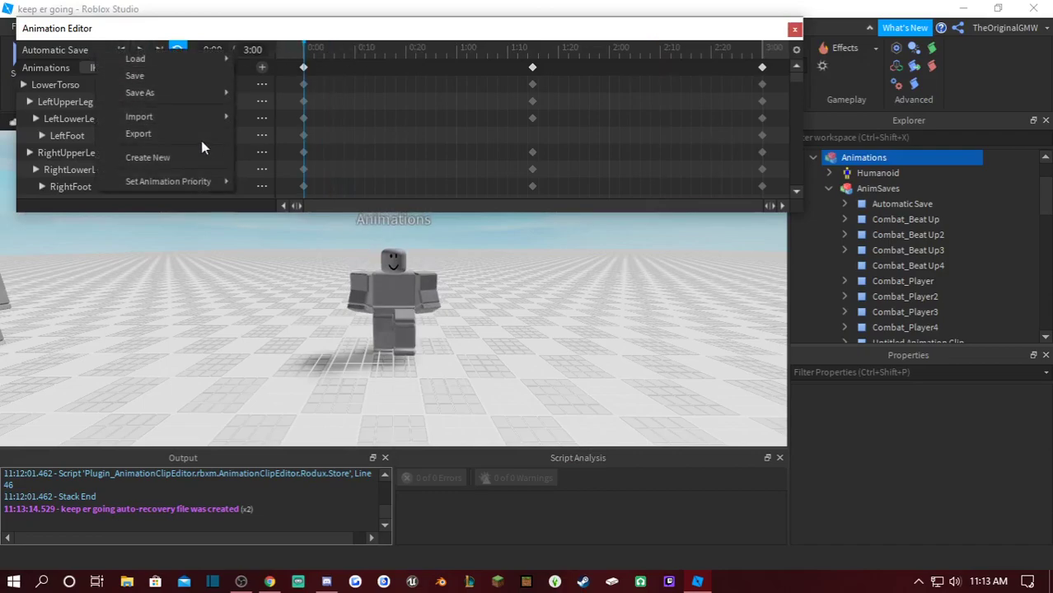
mouse_move(158, 116)
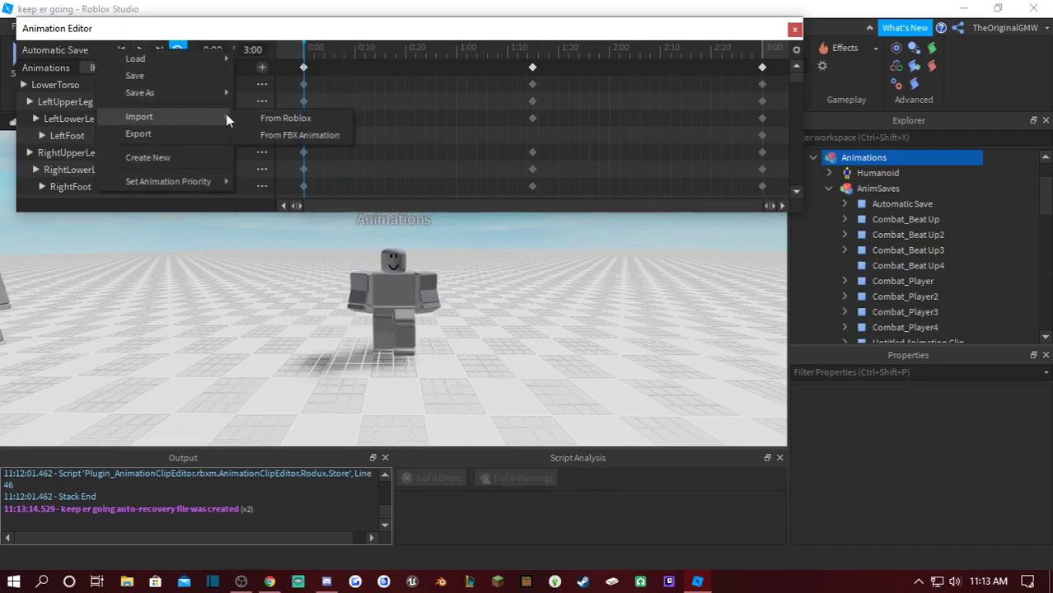
click(311, 119)
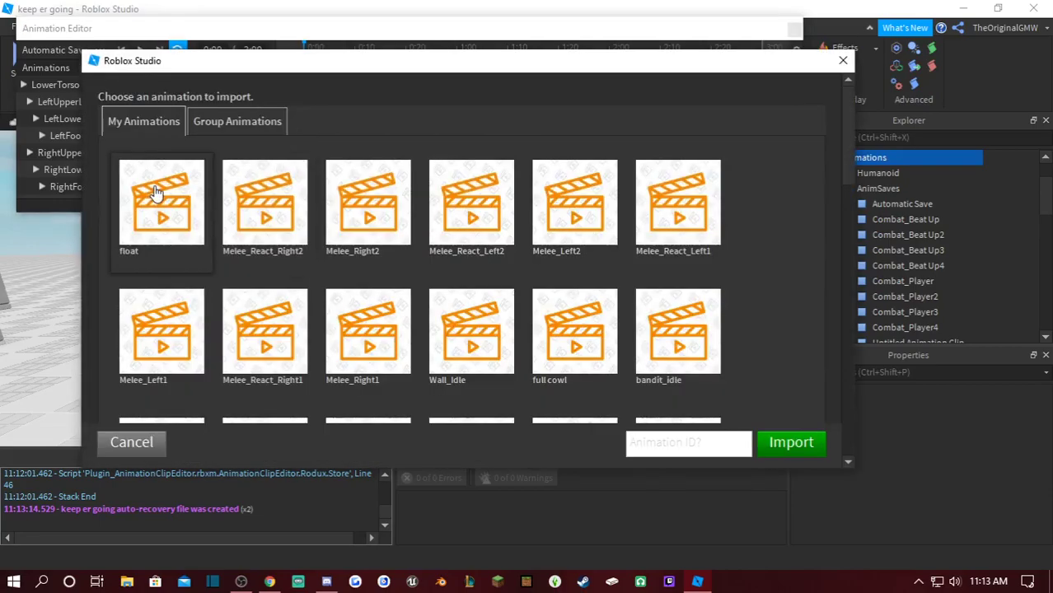
click(278, 219)
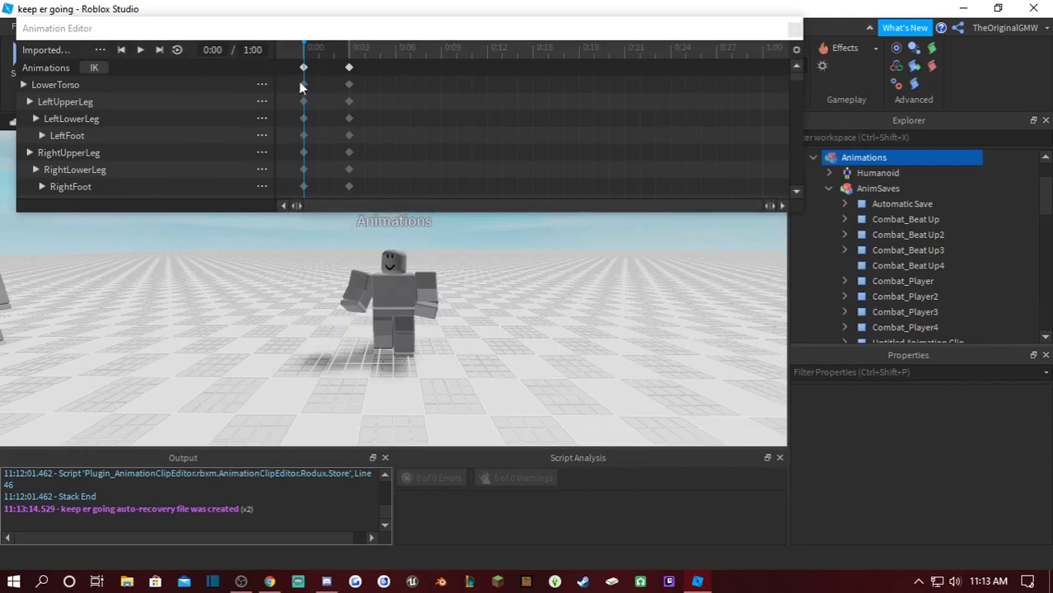
click(103, 50)
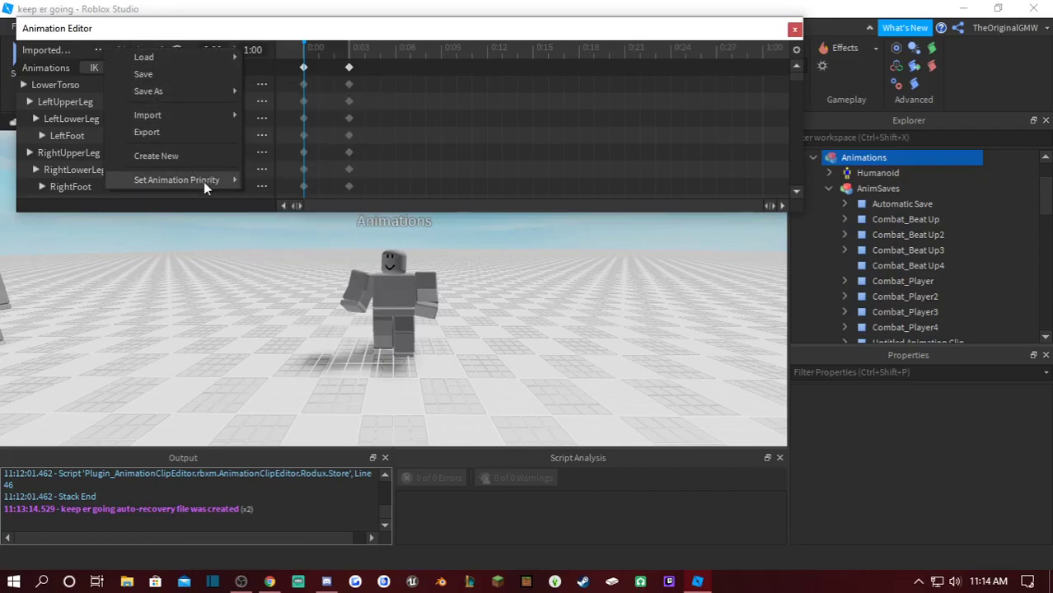
mouse_move(185, 62)
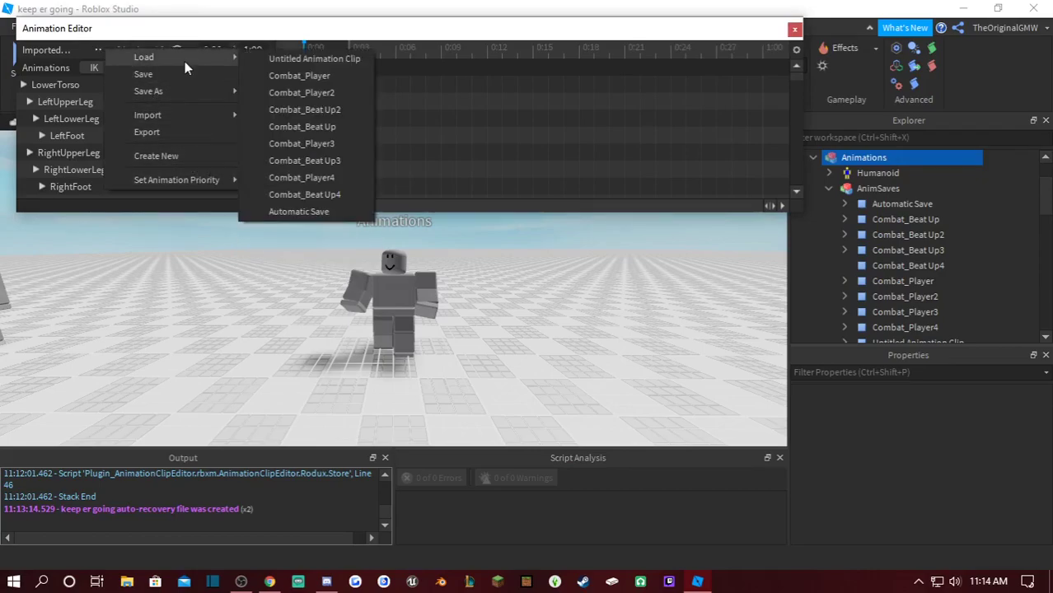
click(445, 33)
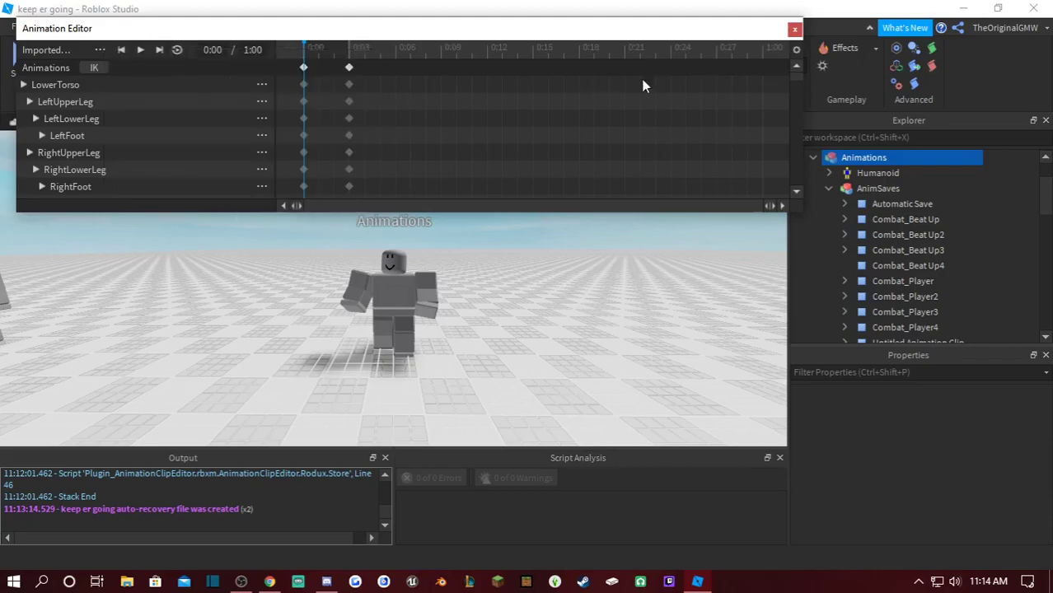
Move the imported clip's keyframes from 0:03 to 0:15 and scrub the playhead to 0:15 to check the pose
click(350, 49)
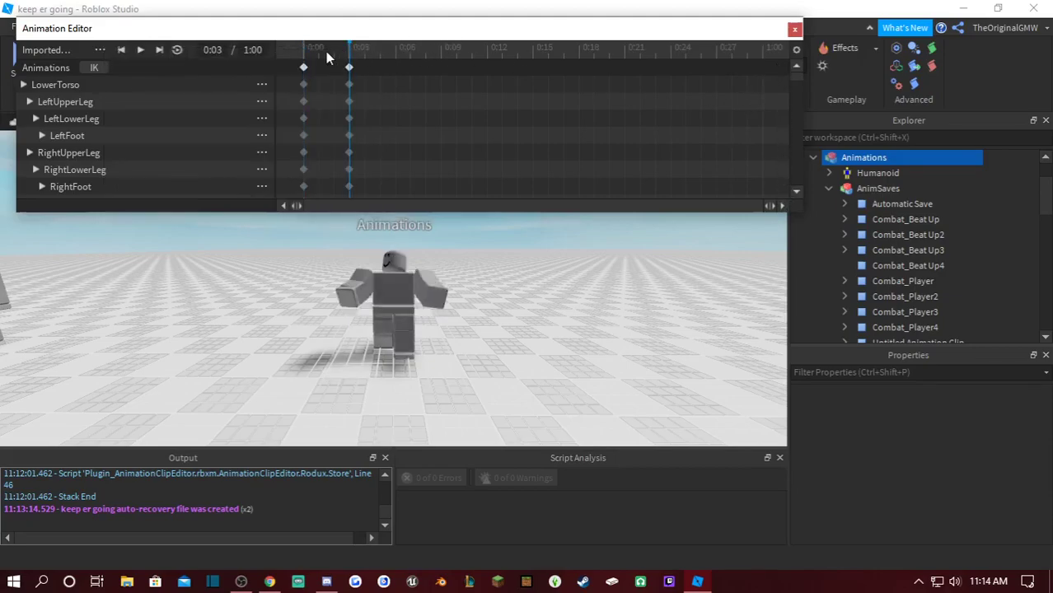
drag(361, 60, 532, 74)
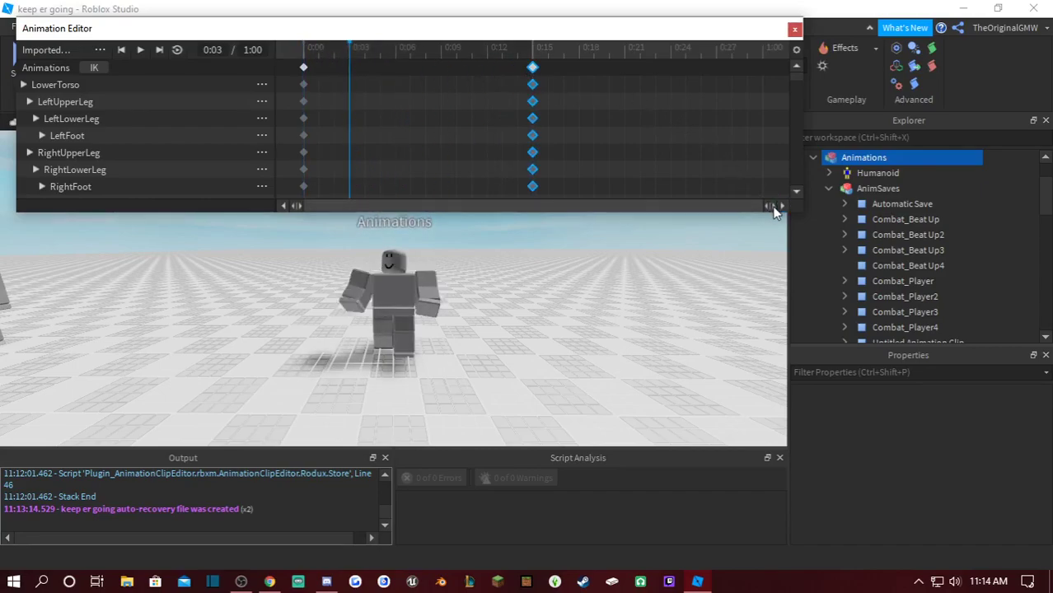
drag(782, 206, 356, 219)
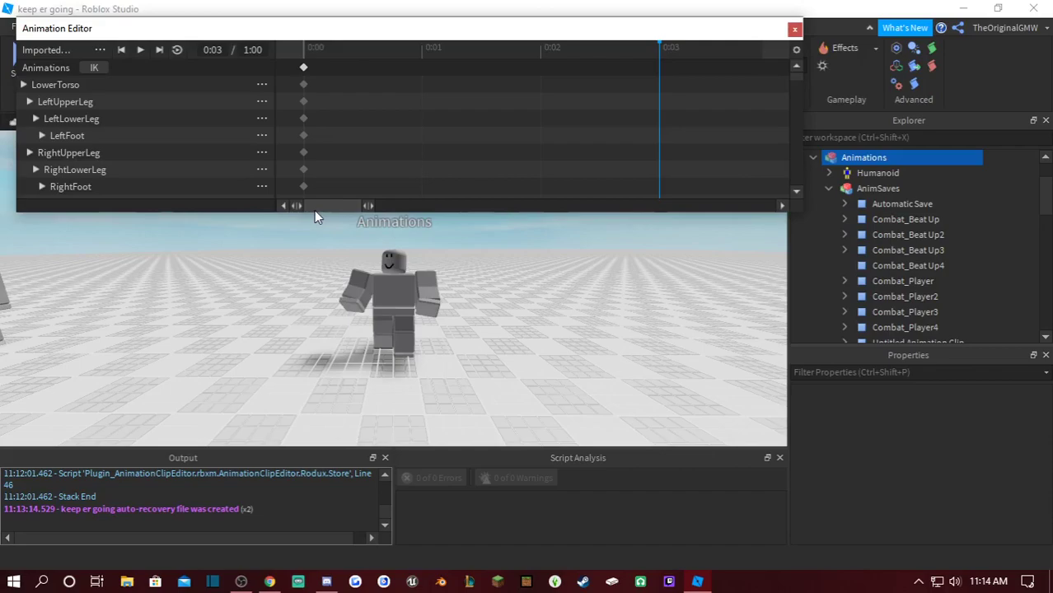
drag(411, 52, 596, 74)
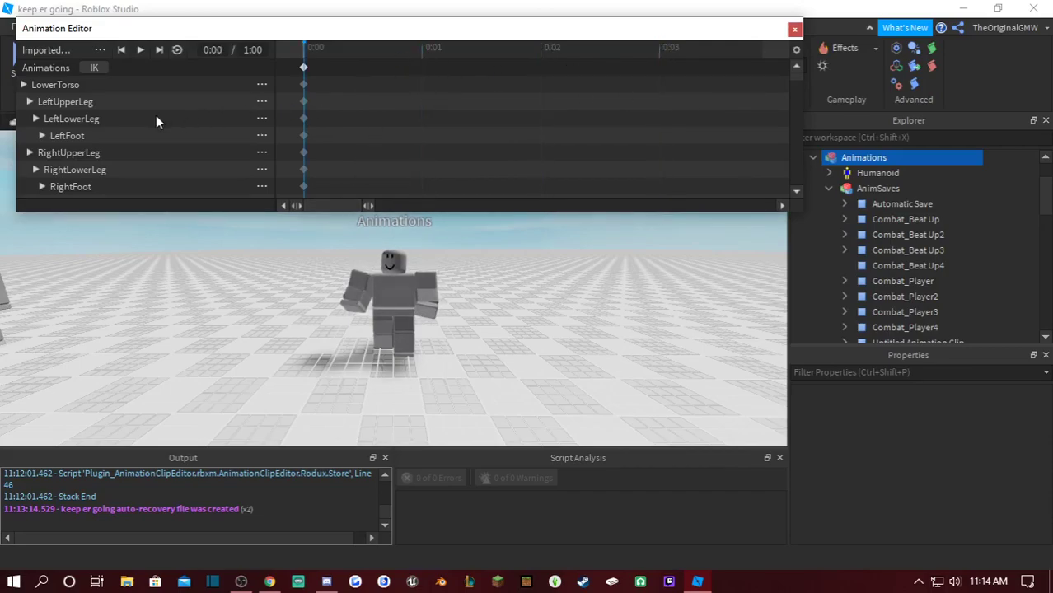
drag(370, 206, 783, 210)
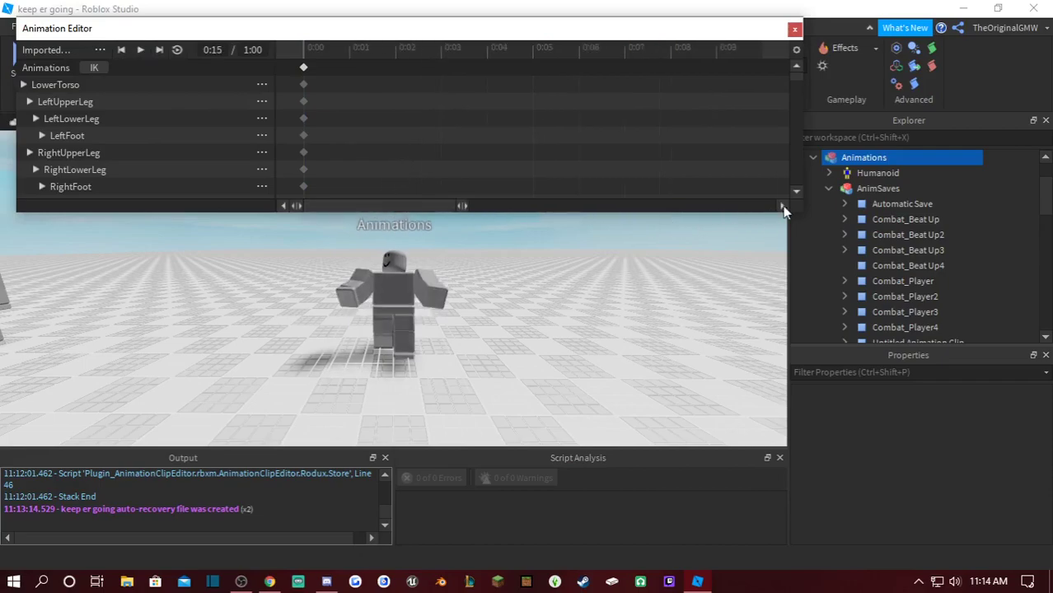
drag(457, 205, 787, 210)
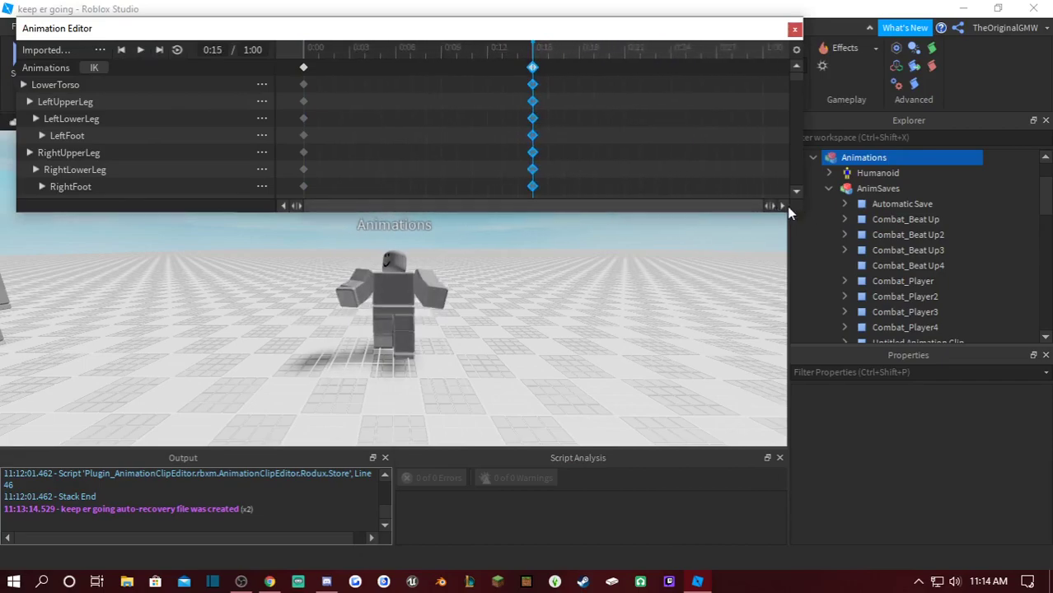
scroll(567, 245, down, 3)
scroll(575, 251, down, 4)
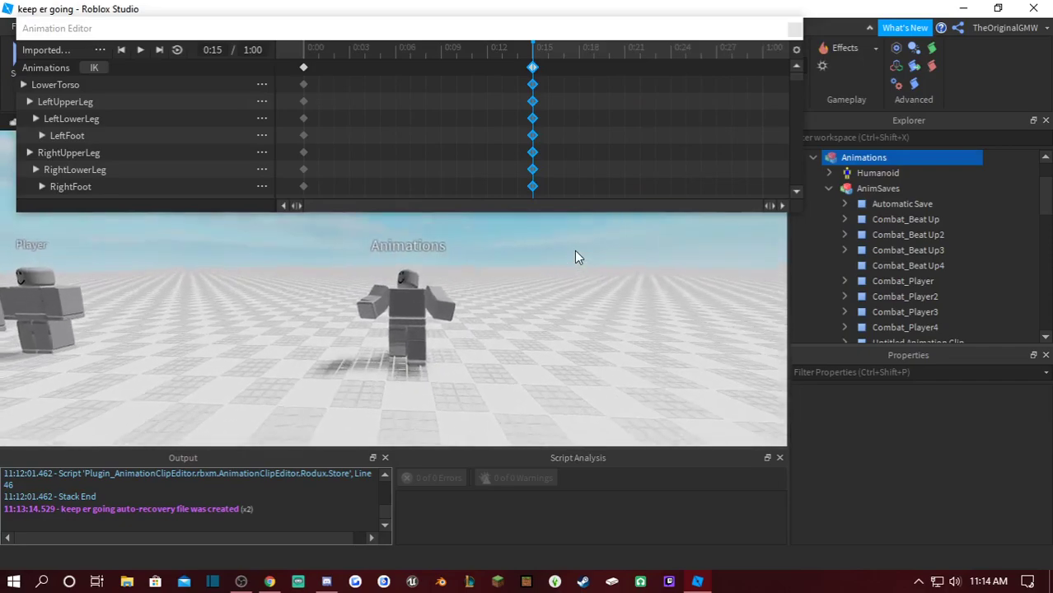